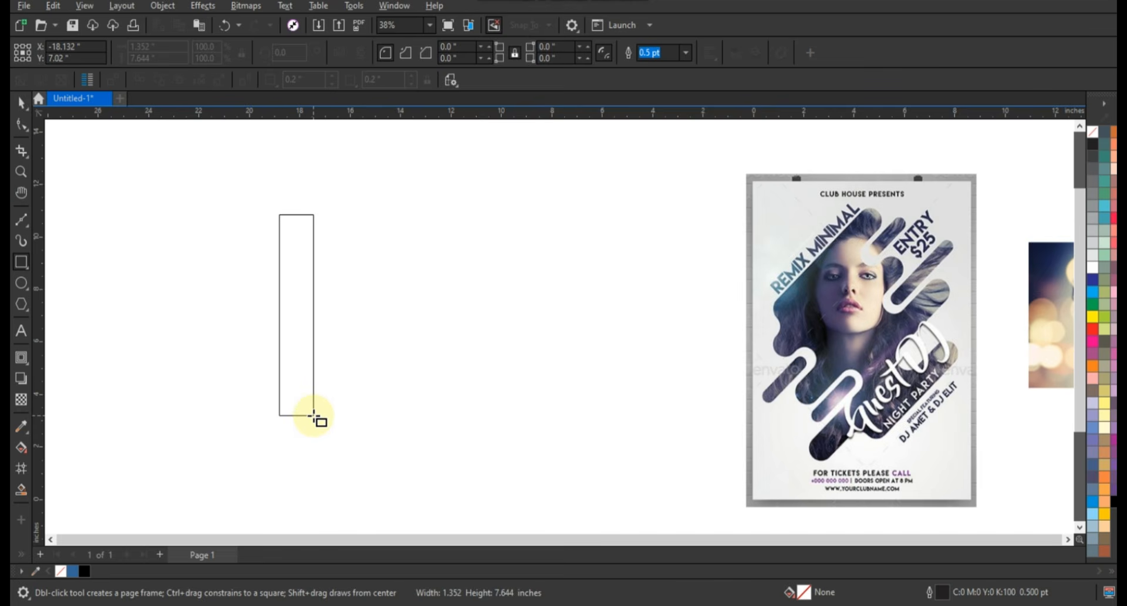
Round the narrow rectangle's corners fully into a capsule shape and set its outline width to 3.0 pt
click(21, 124)
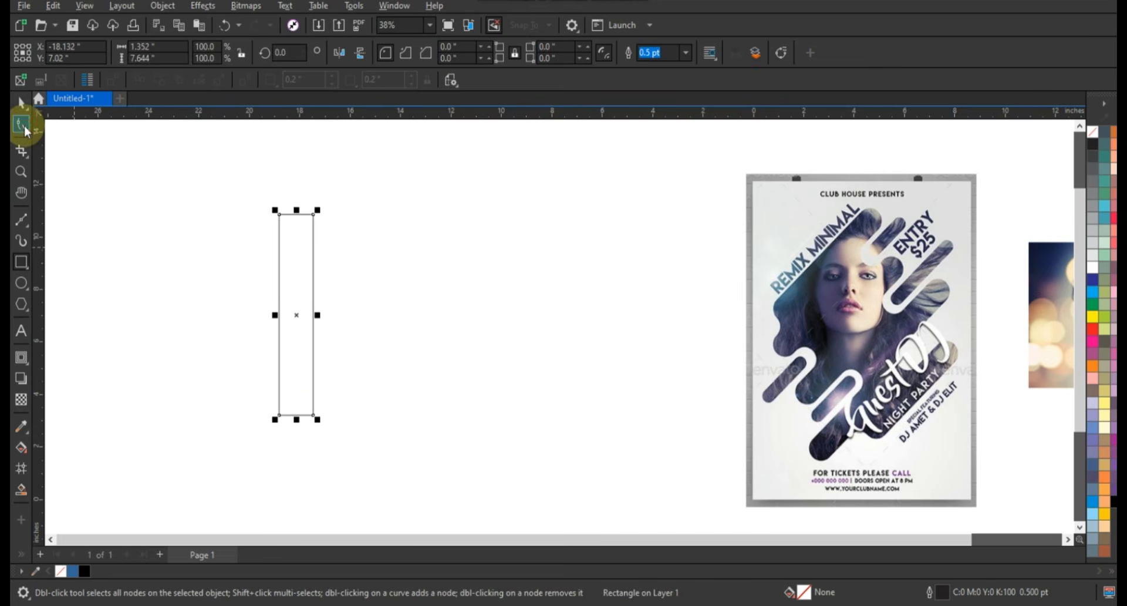
drag(313, 215, 371, 329)
key(space)
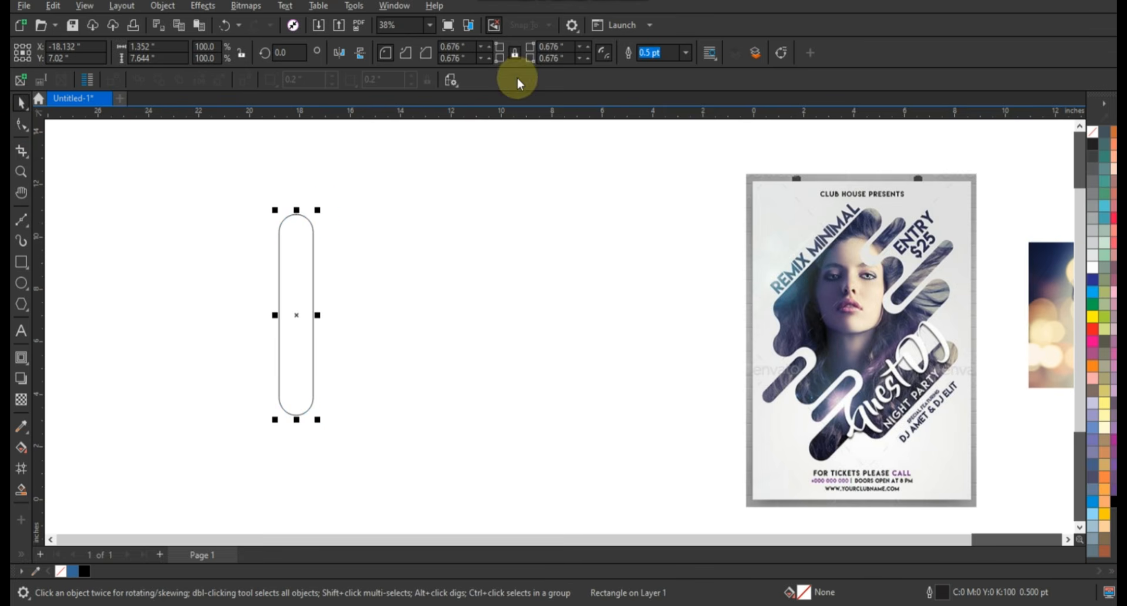
click(681, 59)
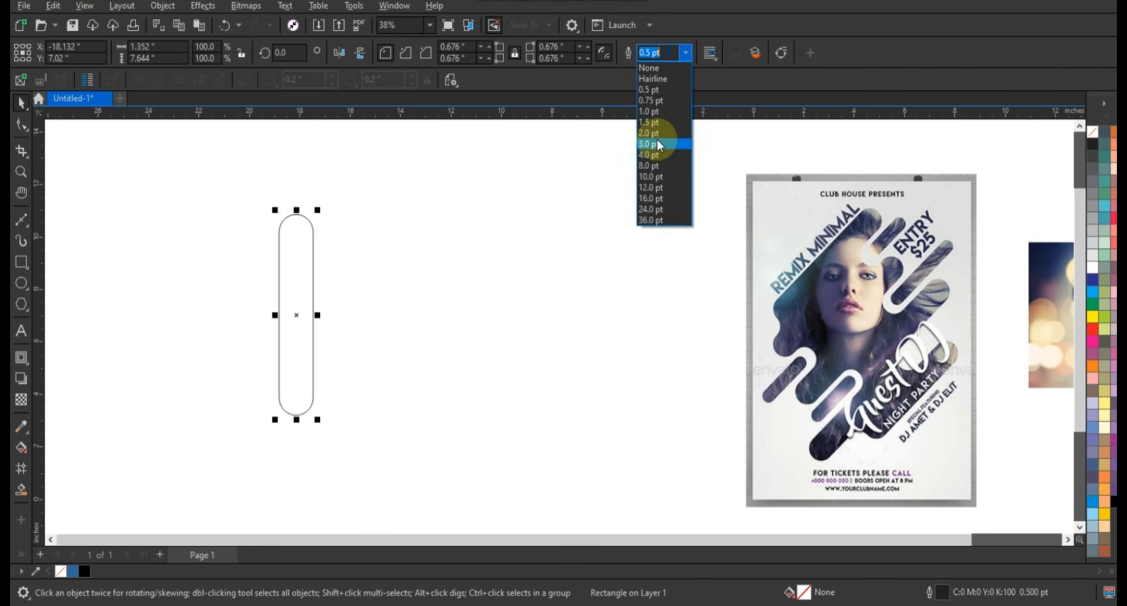
click(657, 139)
Duplicate the capsule sideways edge to edge and repeat the copy until there is a row of seven capsules
drag(275, 315, 312, 316)
key(ctrl+r)
key(ctrl+r)
key(ctrl+r)
key(ctrl+r)
key(ctrl+r)
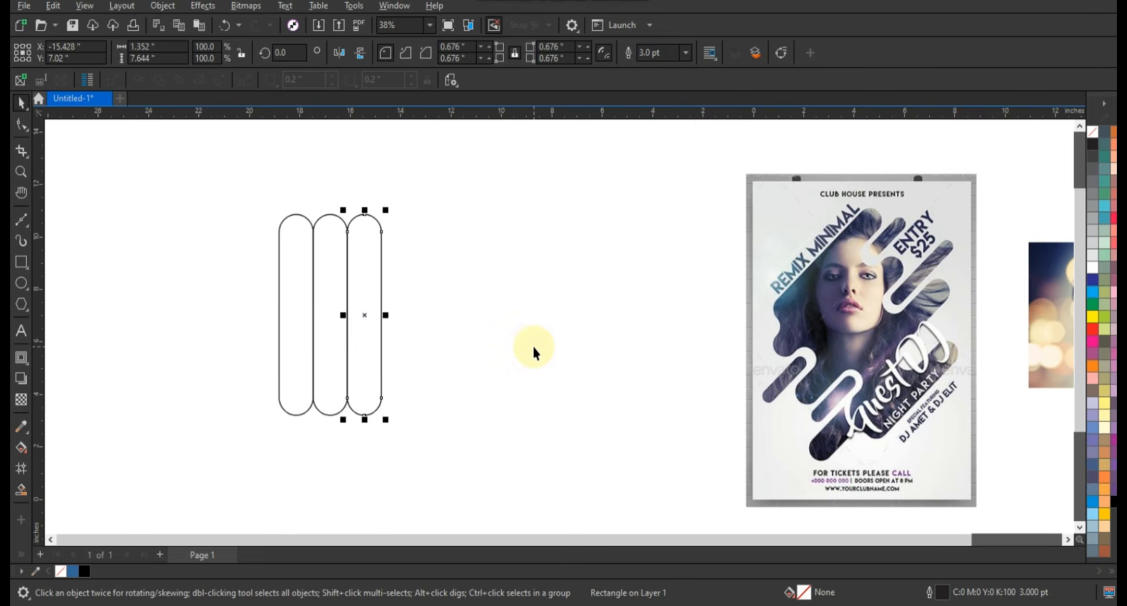
click(568, 203)
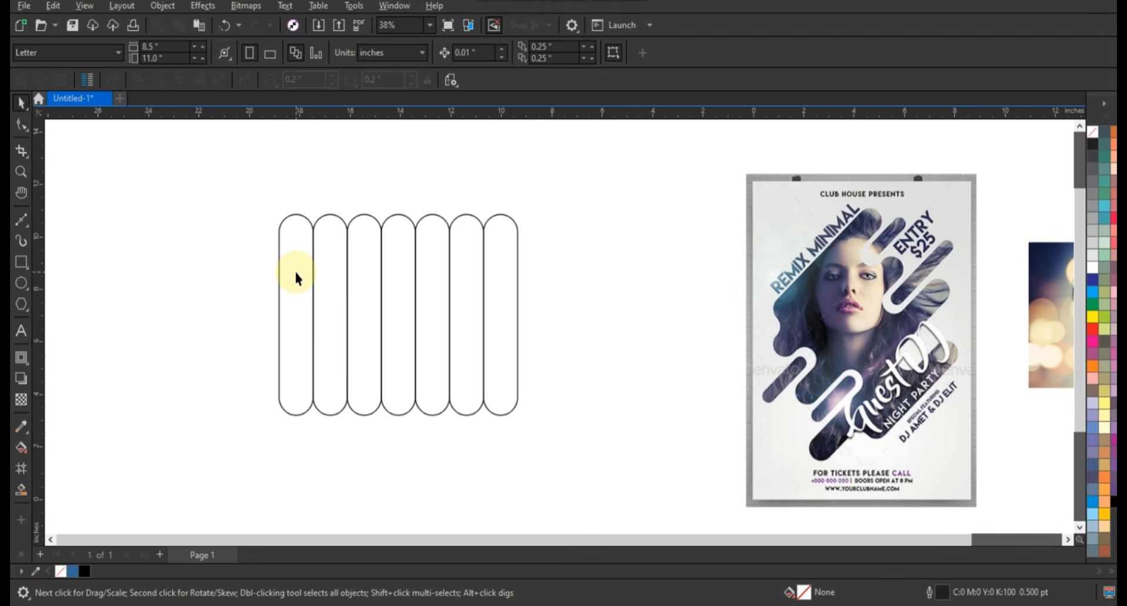
Shift the second to seventh capsules down by varying amounts so the row has a staggered outline
click(327, 264)
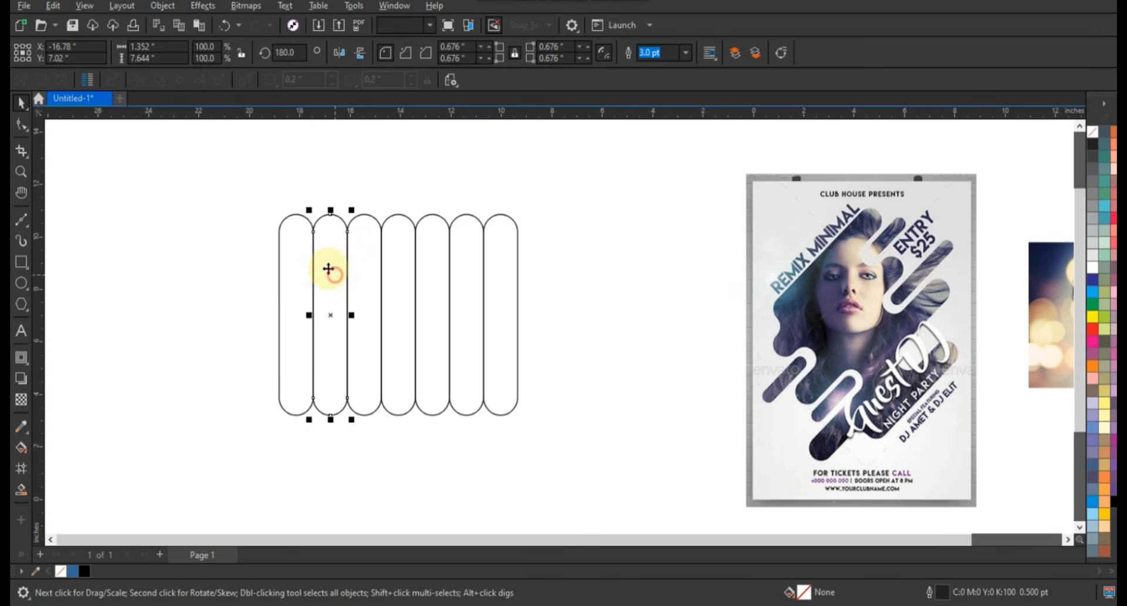
drag(324, 247, 325, 276)
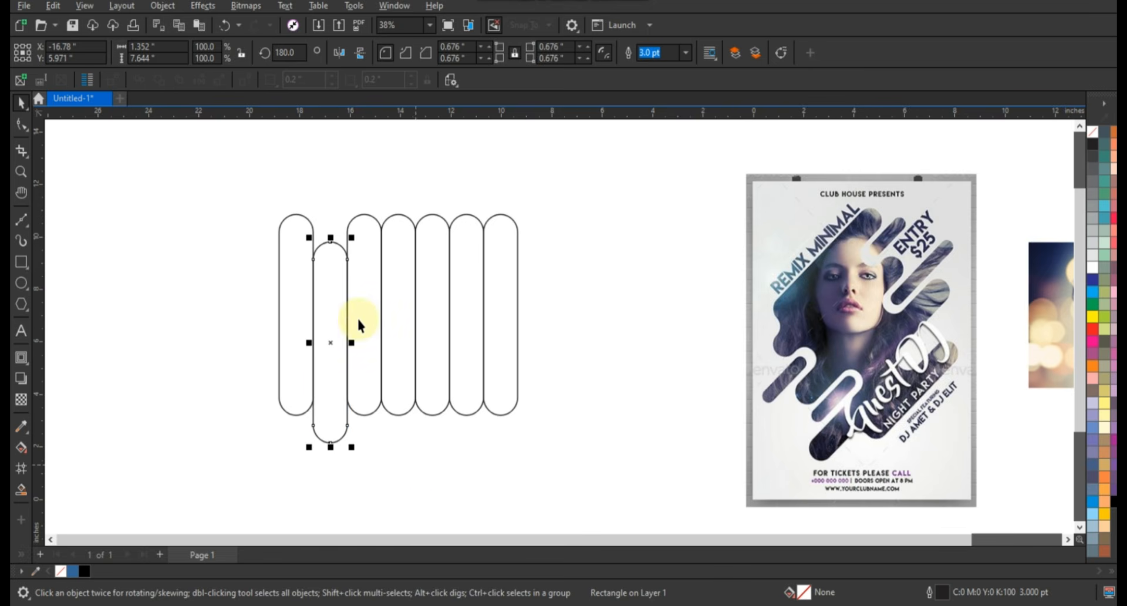
drag(364, 286, 407, 361)
click(422, 444)
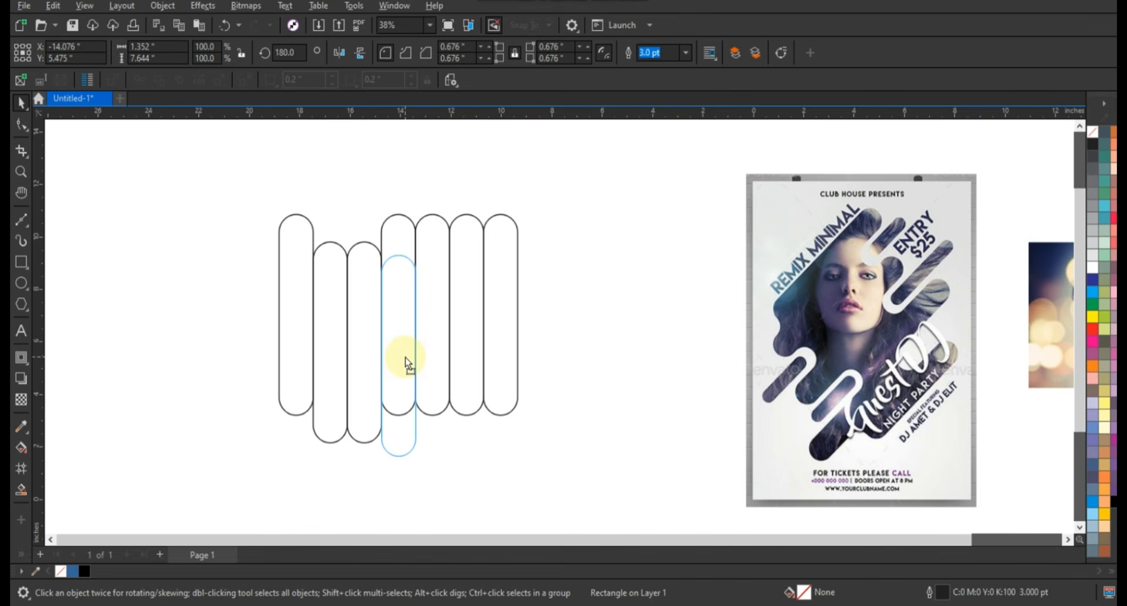
drag(406, 361, 436, 361)
click(436, 354)
drag(473, 321, 470, 387)
drag(511, 311, 511, 329)
click(564, 329)
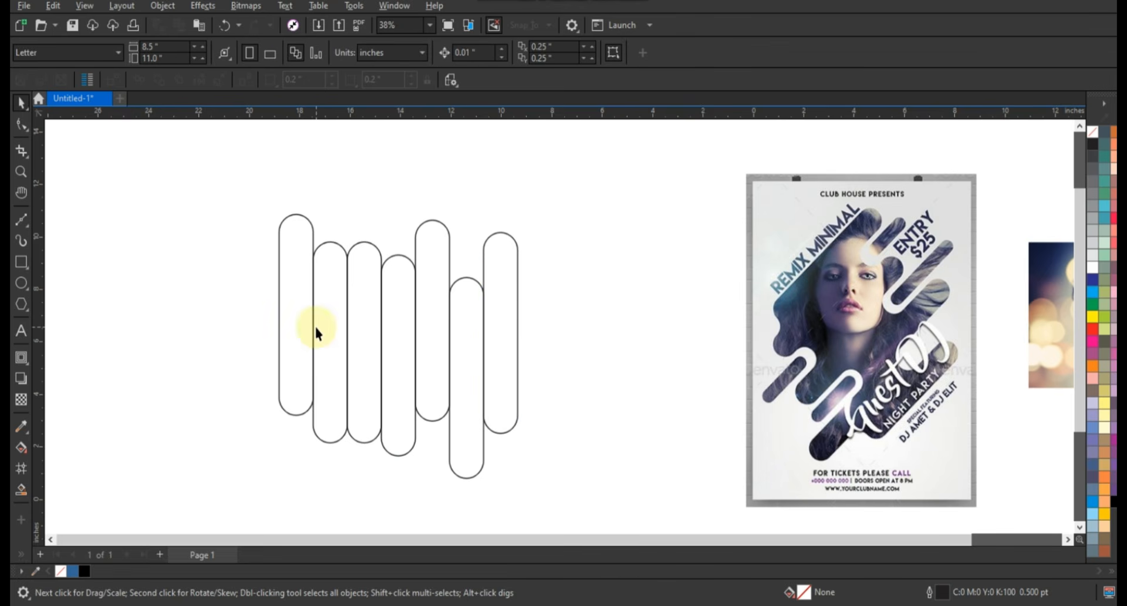
Place overlapping copies of the five inner capsules vertically in line, alternately above and below the originals
drag(335, 355, 331, 258)
click(368, 299)
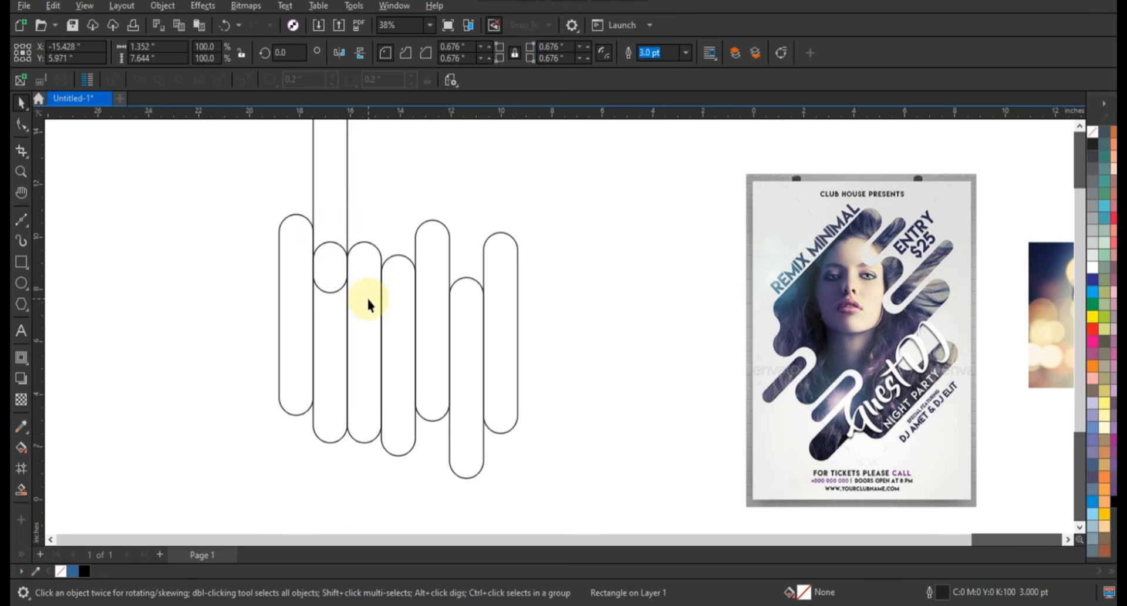
drag(366, 296, 357, 443)
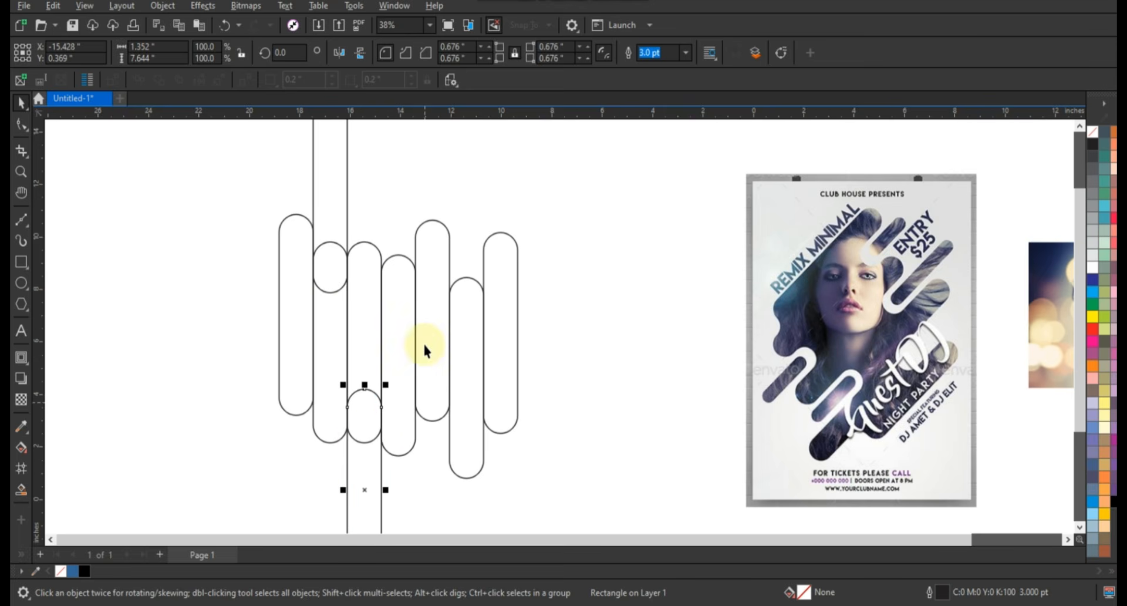
click(404, 300)
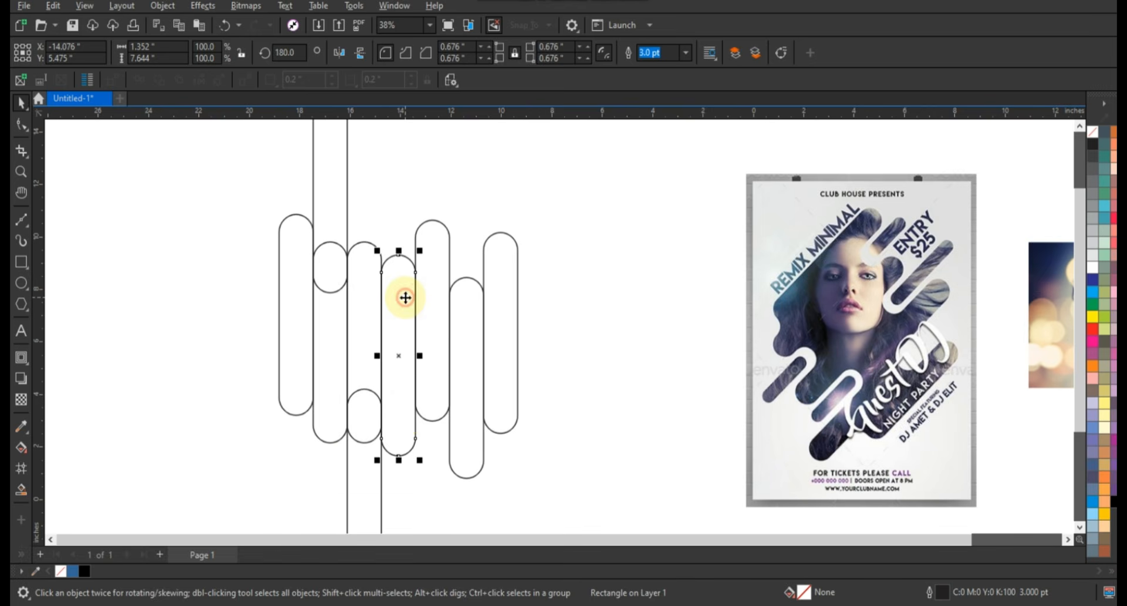
drag(409, 412, 467, 284)
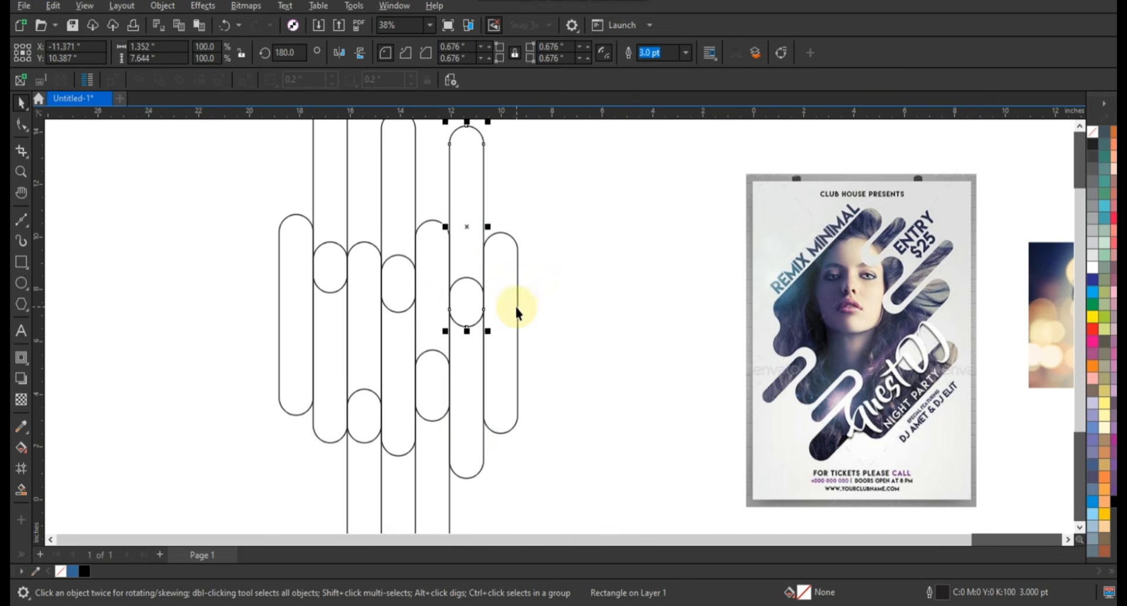
click(515, 304)
click(597, 312)
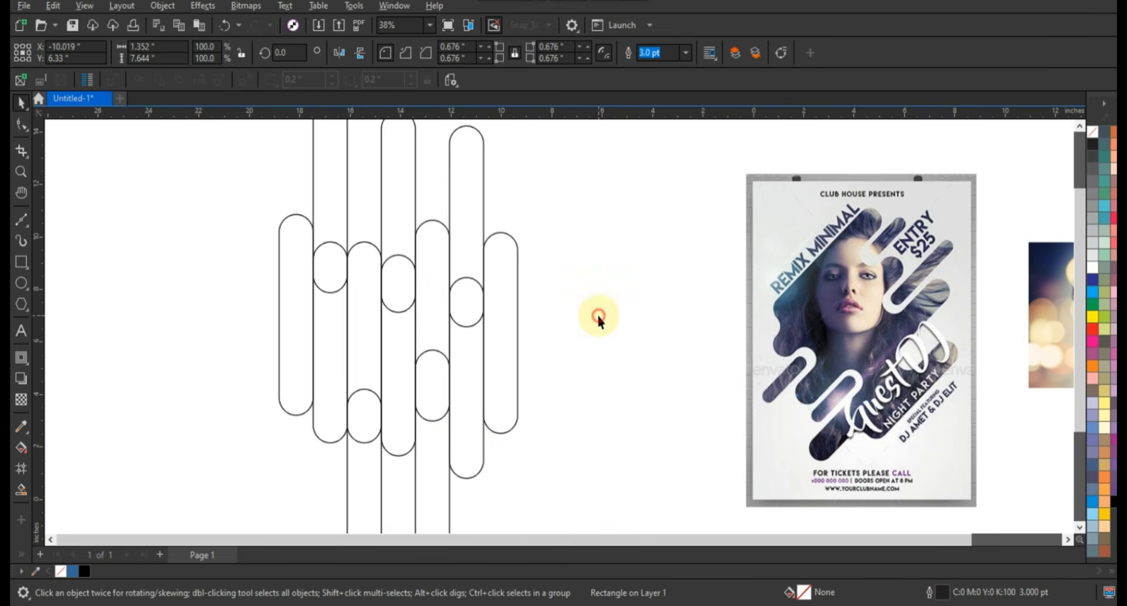
Use Smart Fill to fill the main region of each of the seven capsule columns with blue (#336699)
click(23, 489)
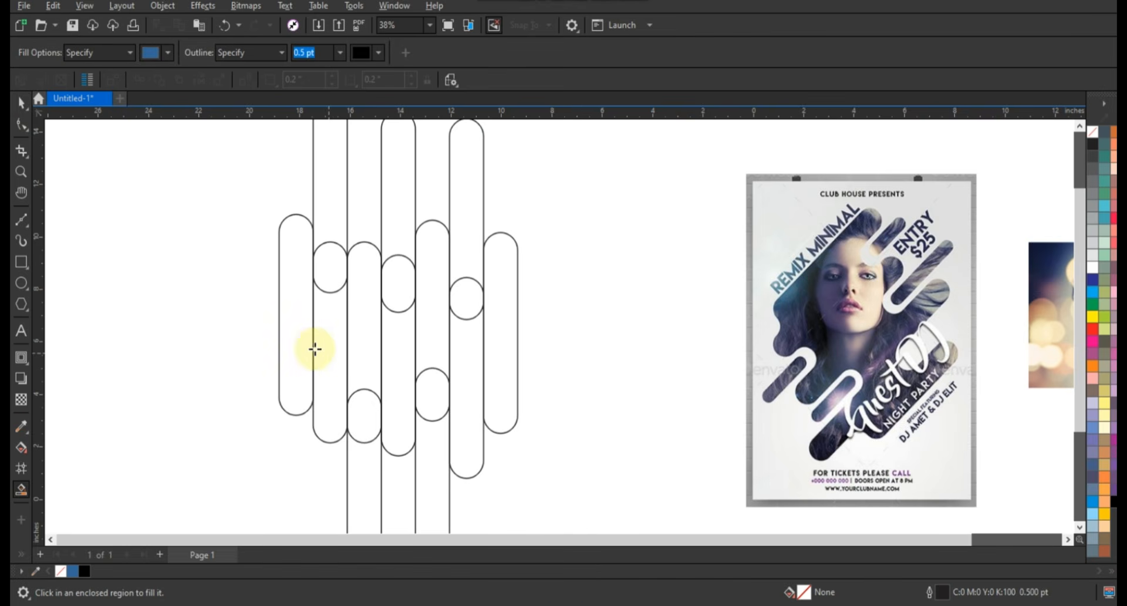
click(307, 347)
click(330, 347)
click(362, 347)
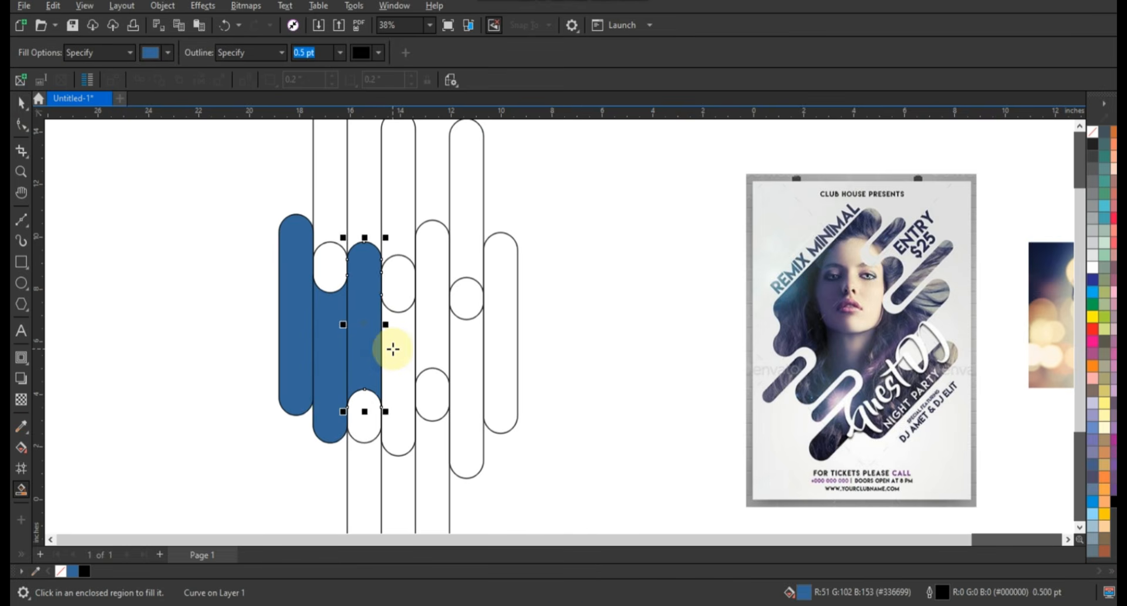
click(396, 347)
click(434, 349)
click(467, 351)
click(503, 352)
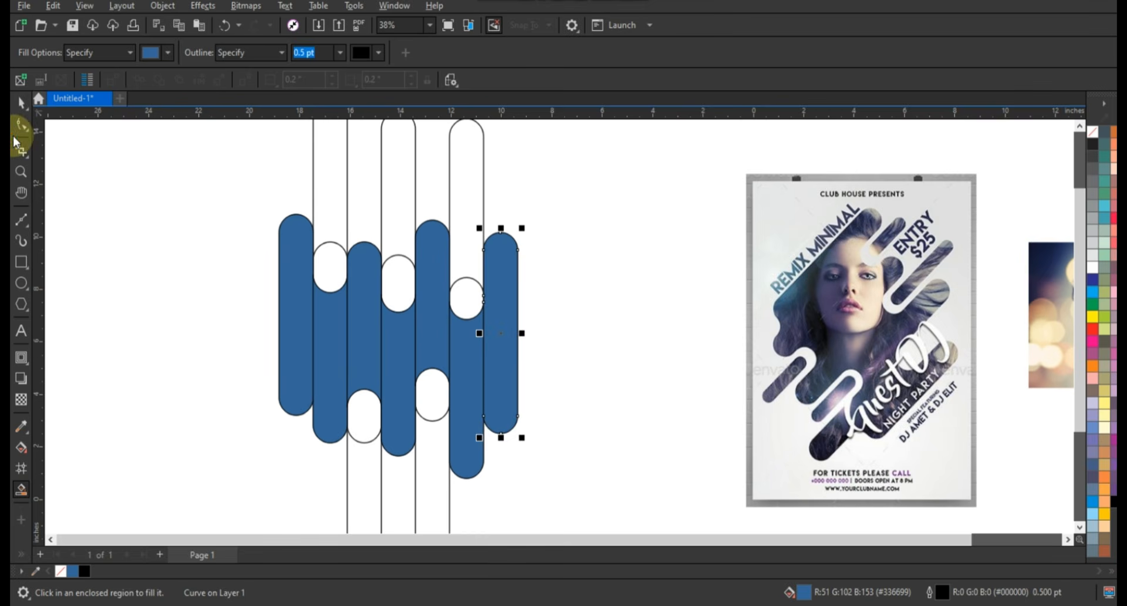
Select the seven blue filled pieces and weld them into a single shape
click(22, 106)
click(503, 267)
click(528, 327)
click(503, 340)
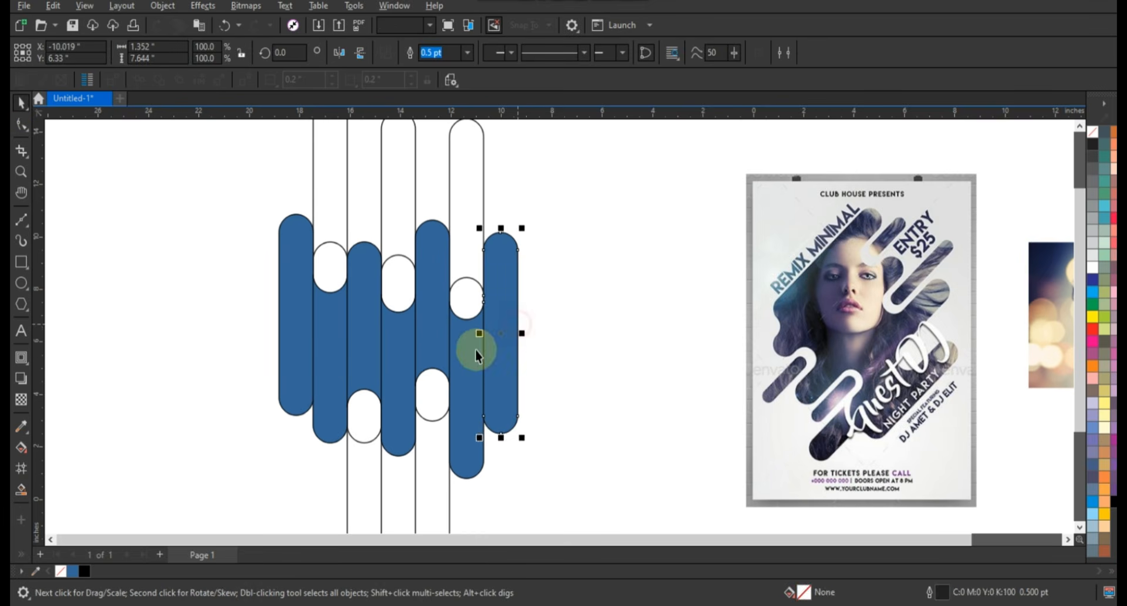
shift+click(475, 349)
shift+click(433, 333)
shift+click(405, 333)
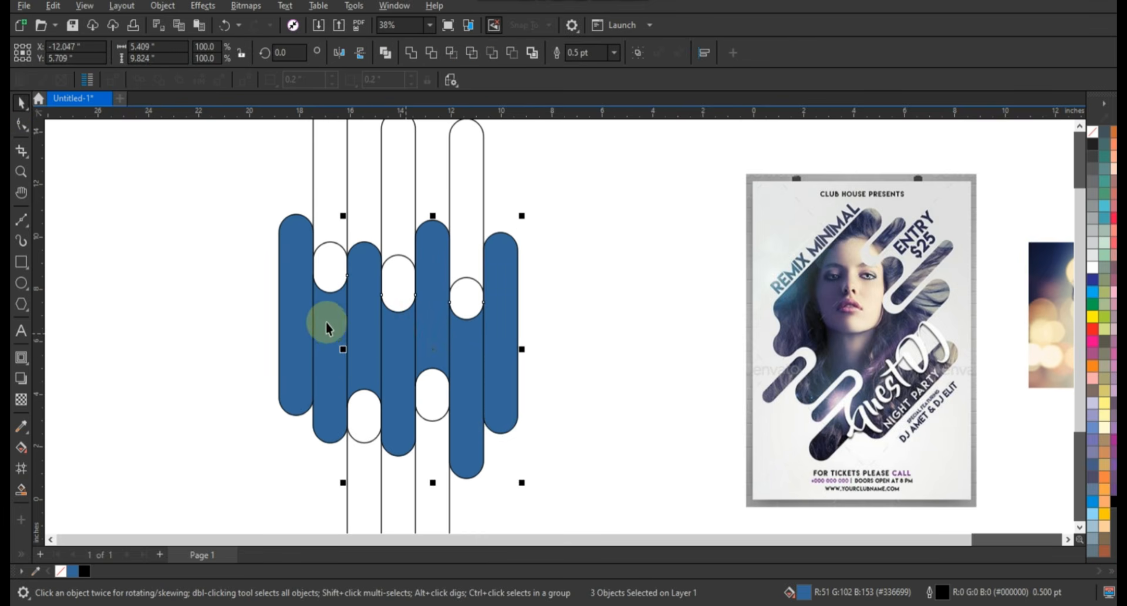
shift+click(294, 308)
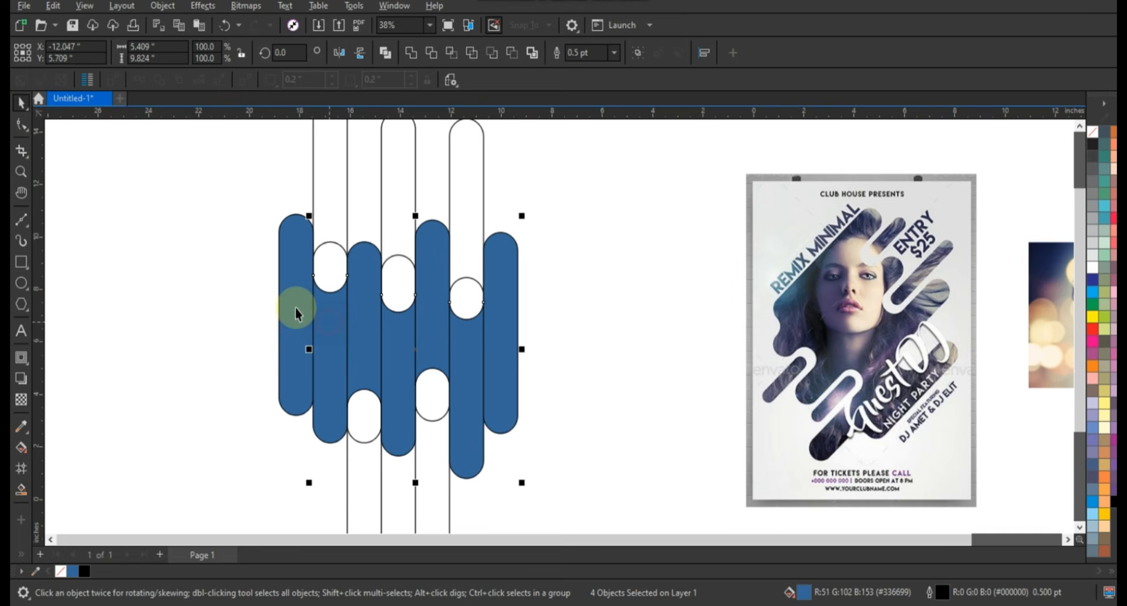
click(411, 55)
click(196, 312)
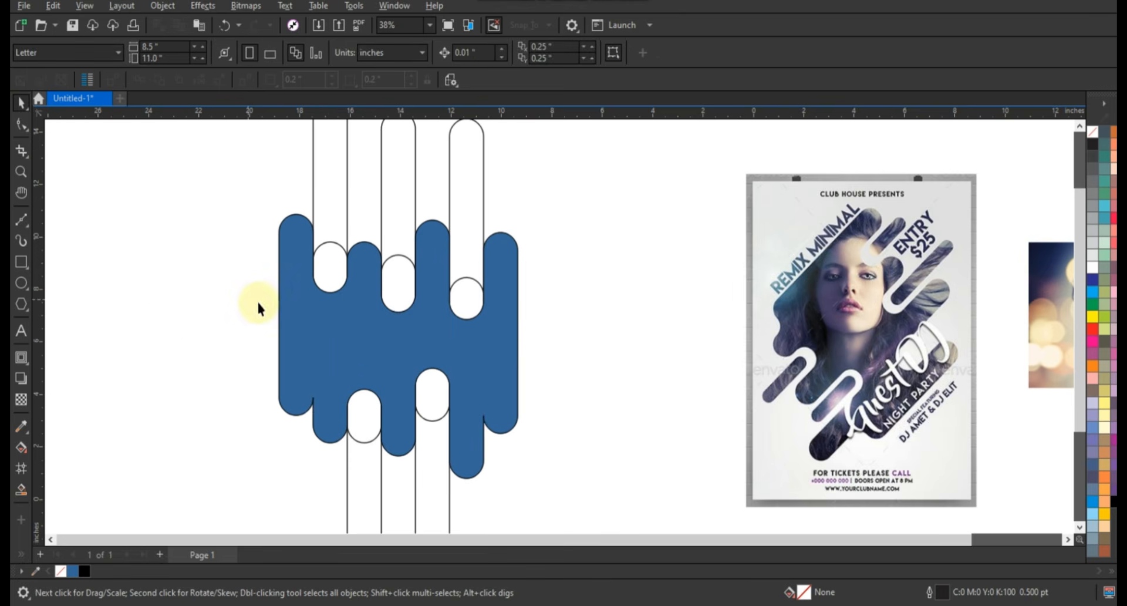
Draw a circle about 0.83 inches wide under the first lower notch of the blue shape and copy it to the notch at the opposite end
click(22, 171)
drag(223, 326, 574, 470)
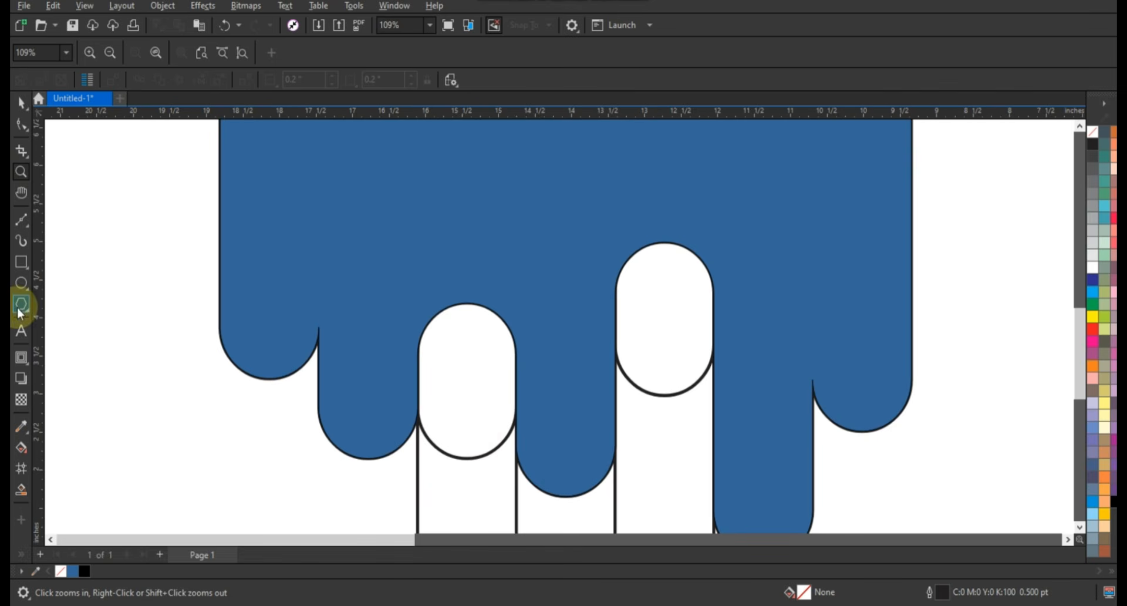
click(21, 283)
mouse_move(242, 417)
mouse_down()
mouse_move(288, 463)
mouse_move(282, 473)
mouse_move(296, 474)
mouse_move(293, 411)
mouse_move(326, 449)
mouse_up()
click(21, 102)
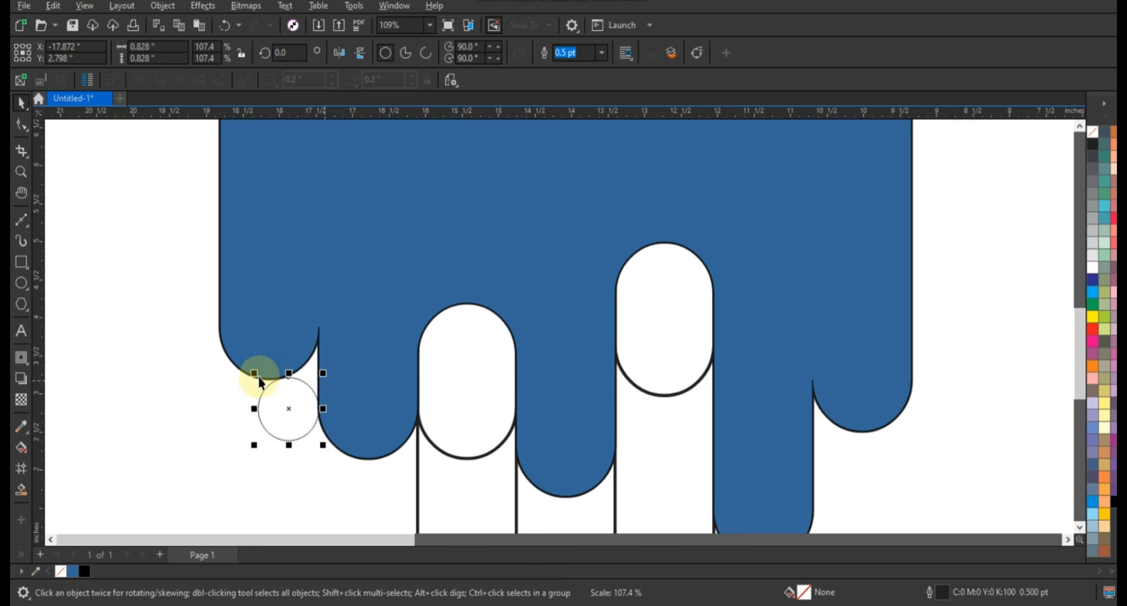
drag(261, 382, 840, 463)
Fill the two notch gaps between the circles and the blue shape with blue using Smart Fill
click(21, 489)
click(314, 371)
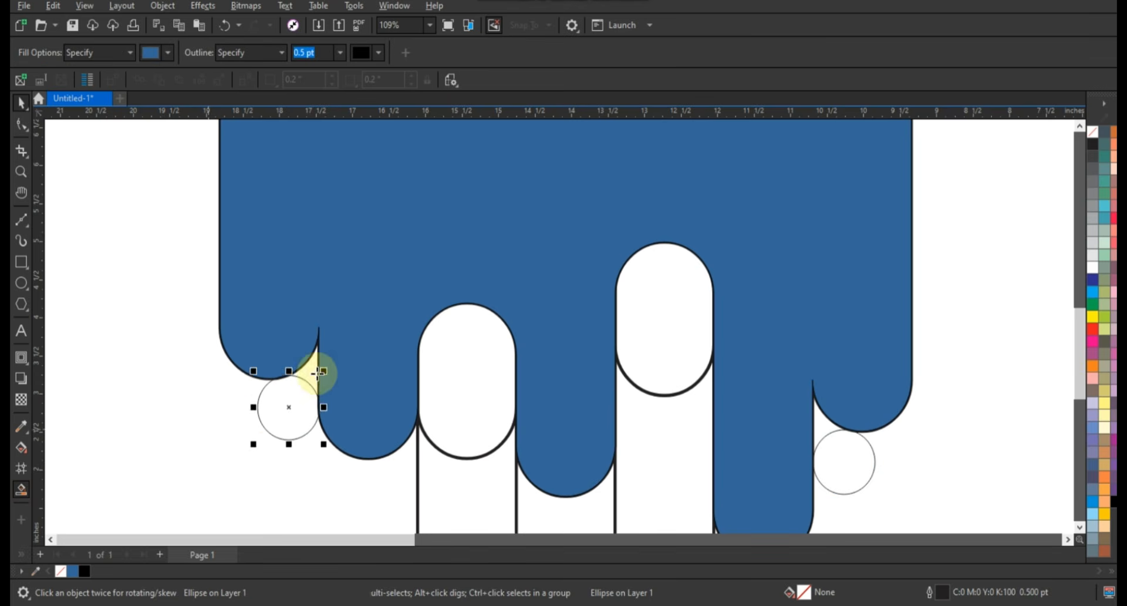
click(837, 449)
click(822, 420)
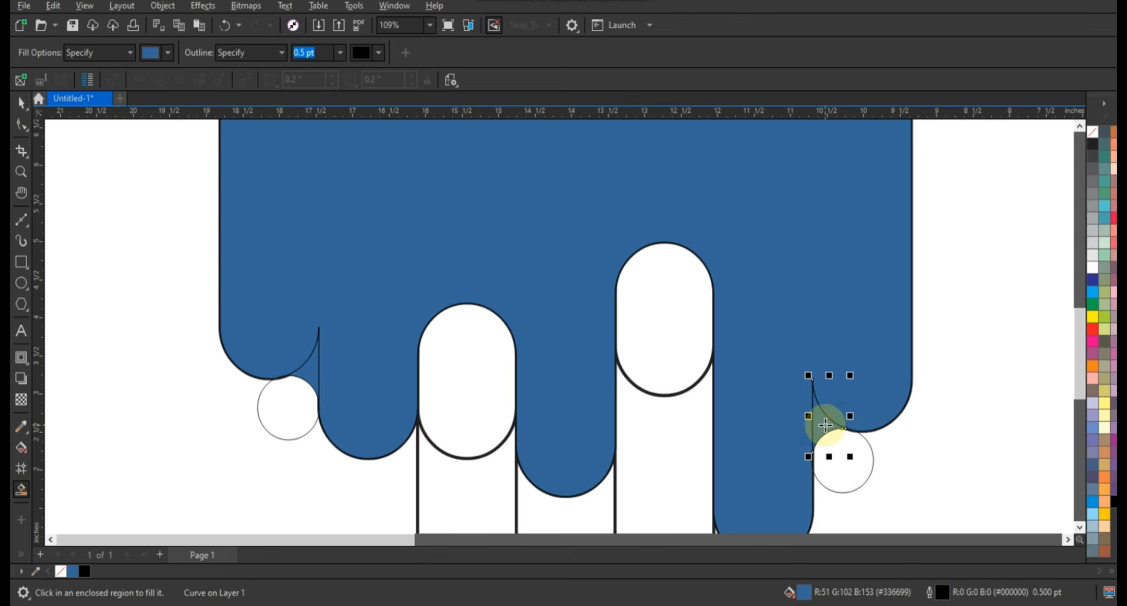
Delete the two helper circles under the blue shape's notches
click(19, 109)
click(842, 463)
key(Delete)
click(286, 410)
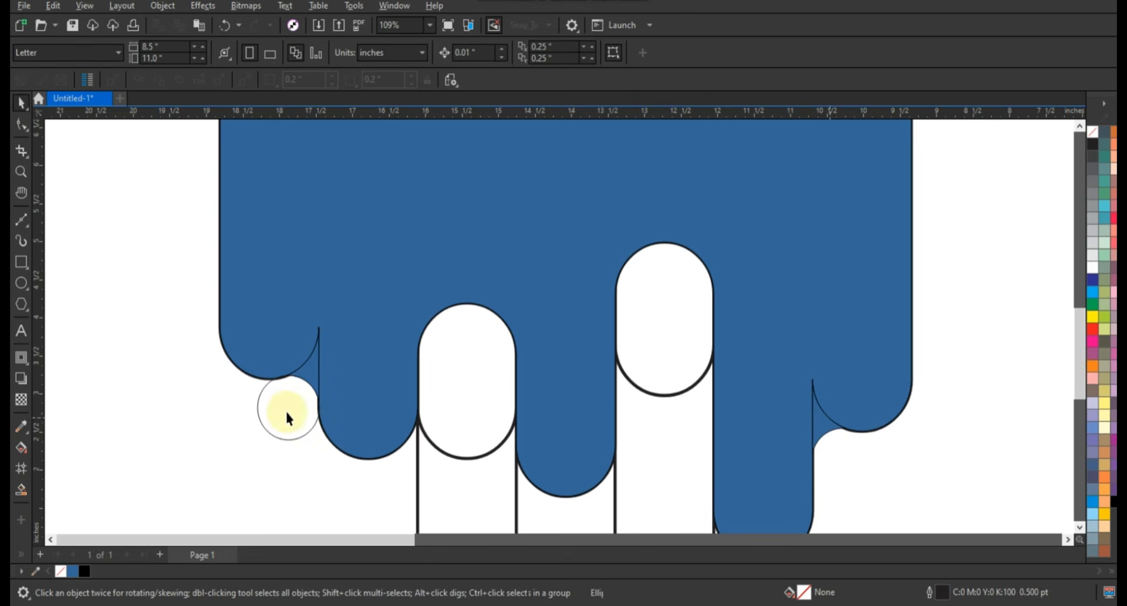
key(Delete)
Weld the two small notch fill pieces to the large blue shape
click(309, 378)
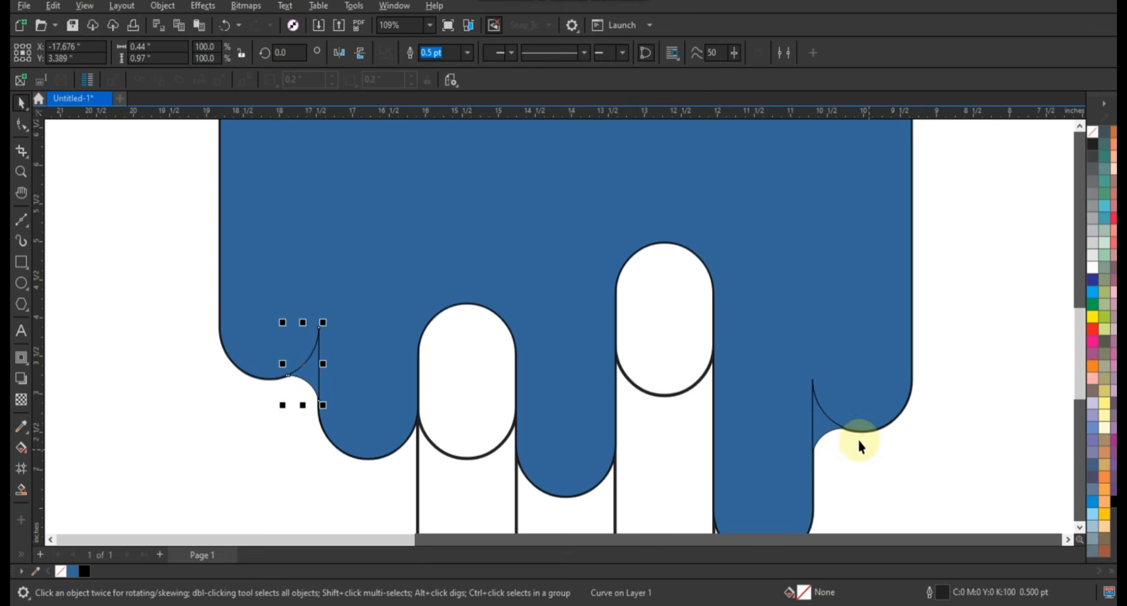
shift+click(820, 427)
shift+click(851, 369)
click(411, 52)
click(534, 249)
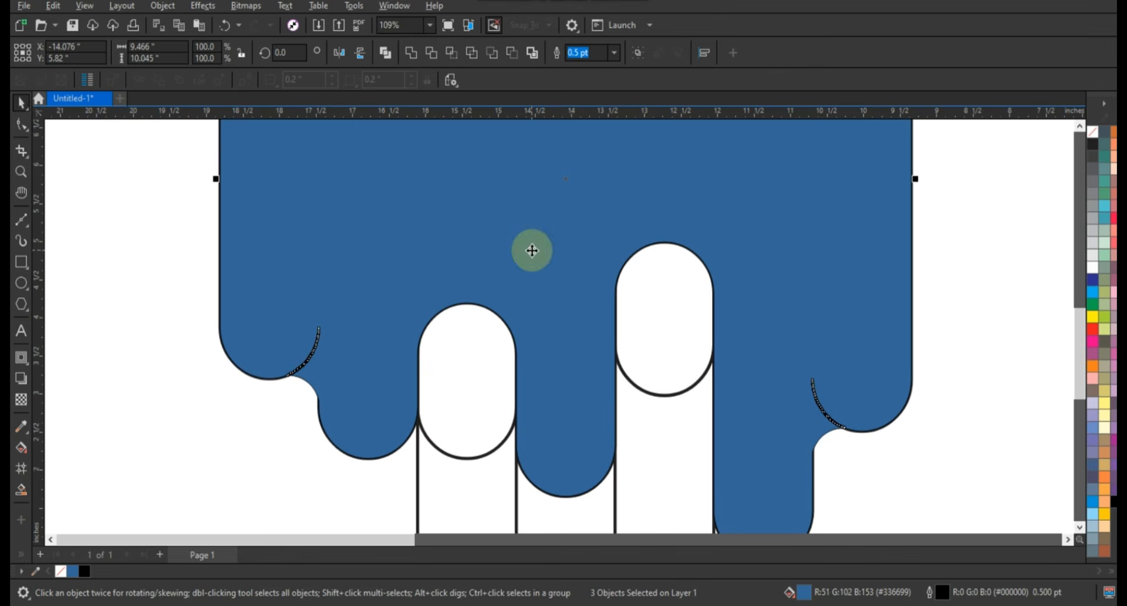
Delete the stray nodes left along the weld seams in both lower notches of the blue shape
click(21, 125)
drag(258, 295, 333, 360)
drag(361, 304, 283, 384)
key(Delete)
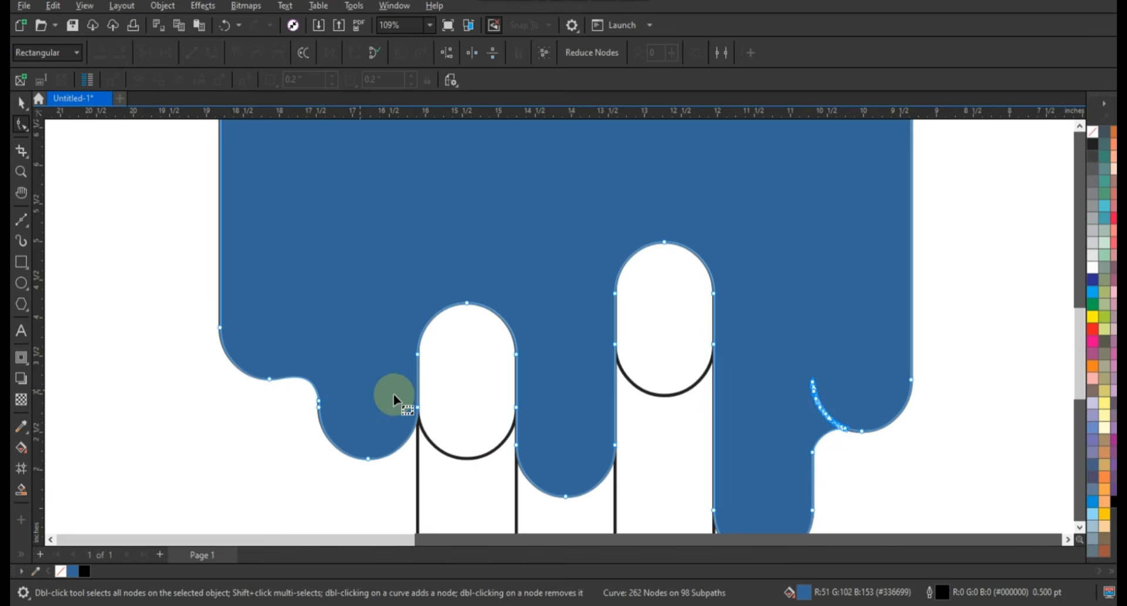
drag(774, 348, 843, 437)
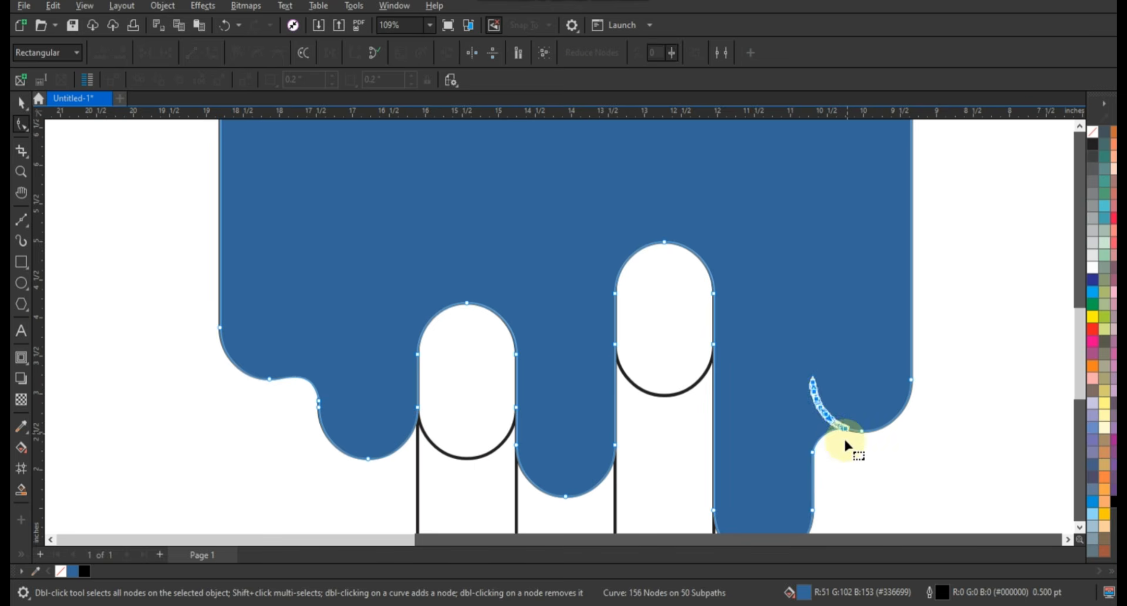
key(Delete)
click(21, 103)
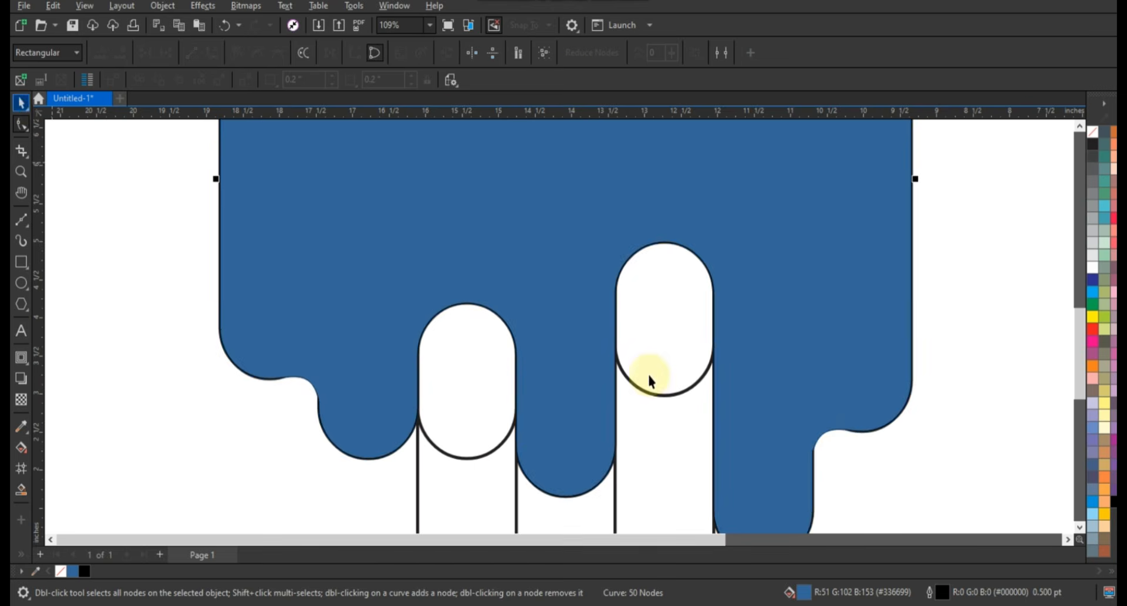
Delete the leftover original bar rectangles whose rounded ends cross the notches of the blue shape
scroll(685, 417, down, 3)
key(space)
click(667, 376)
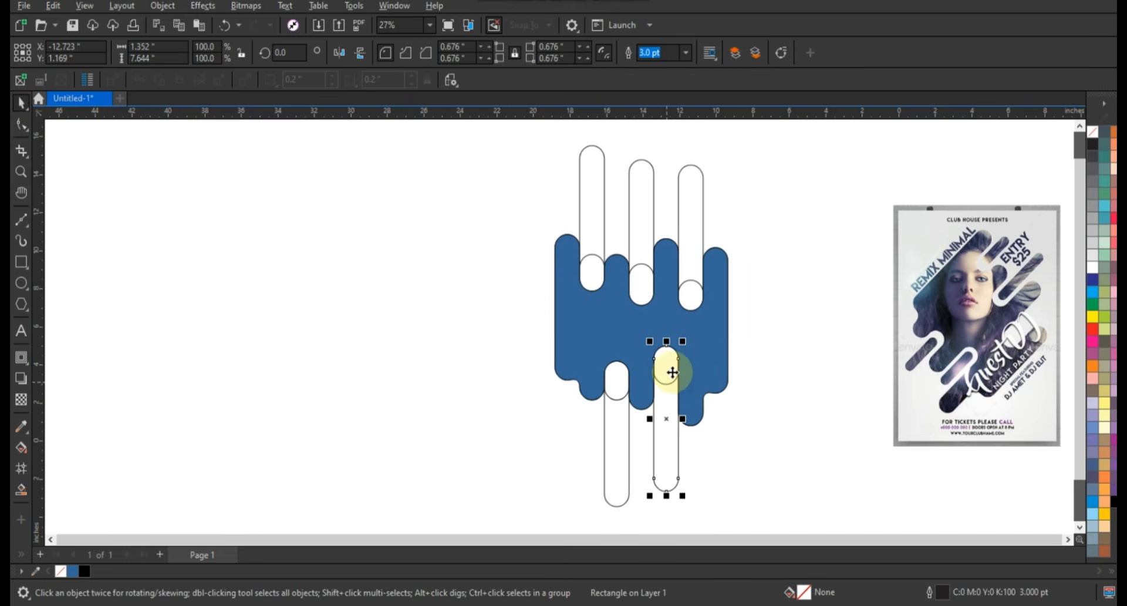
click(645, 267)
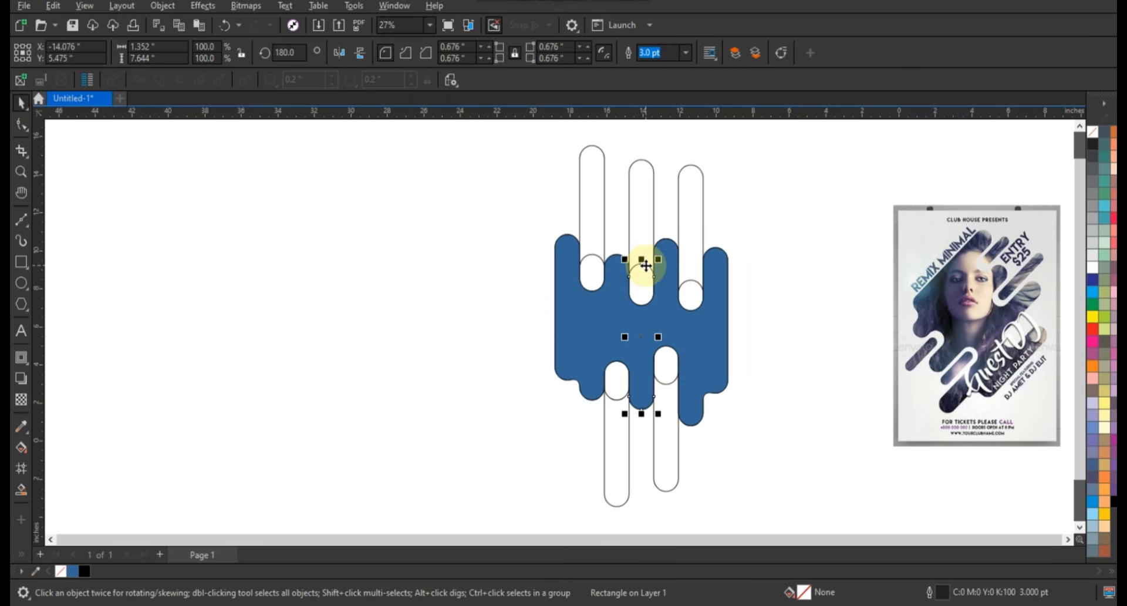
click(592, 253)
click(593, 252)
click(702, 281)
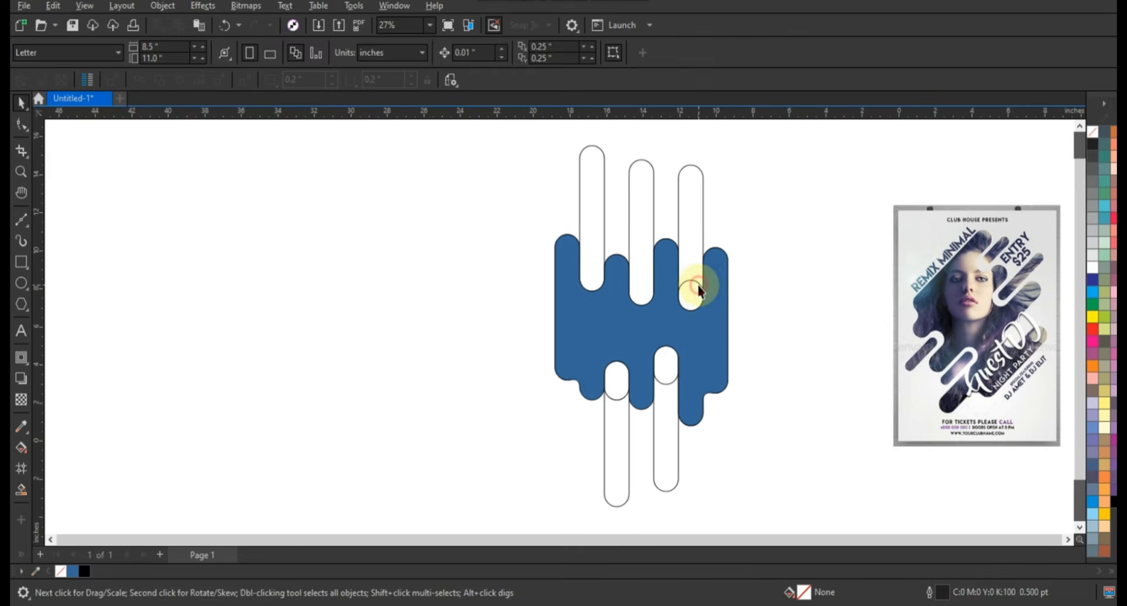
key(Delete)
click(670, 384)
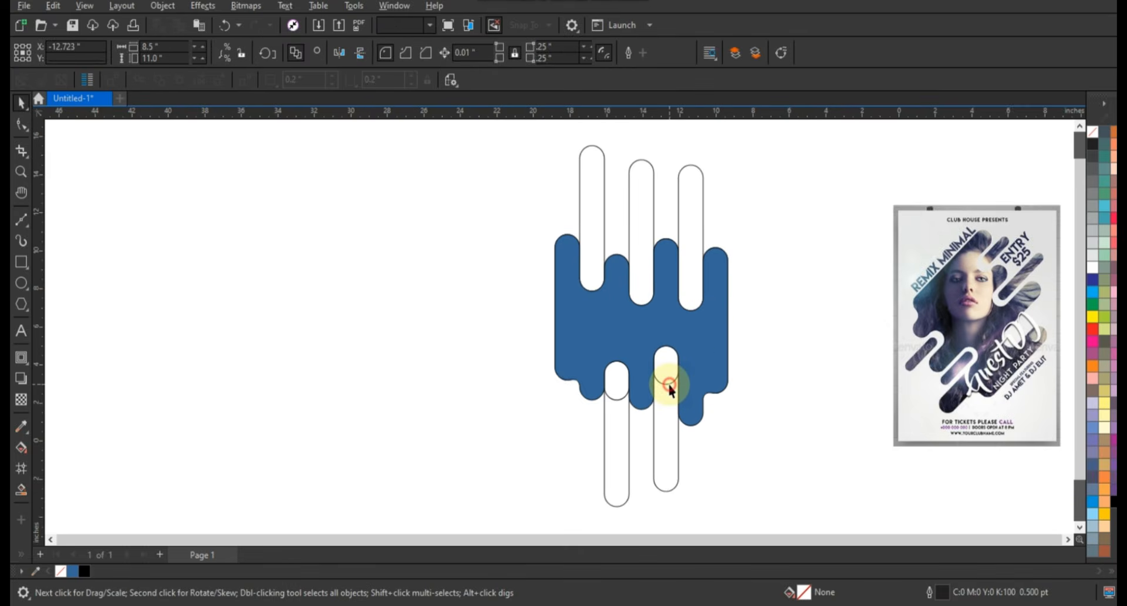
key(Delete)
click(618, 397)
key(Delete)
Weld the lower-left and two leftmost upper notch bars into one curve and give it a one-step inside contour of about 0.22 inches
click(623, 411)
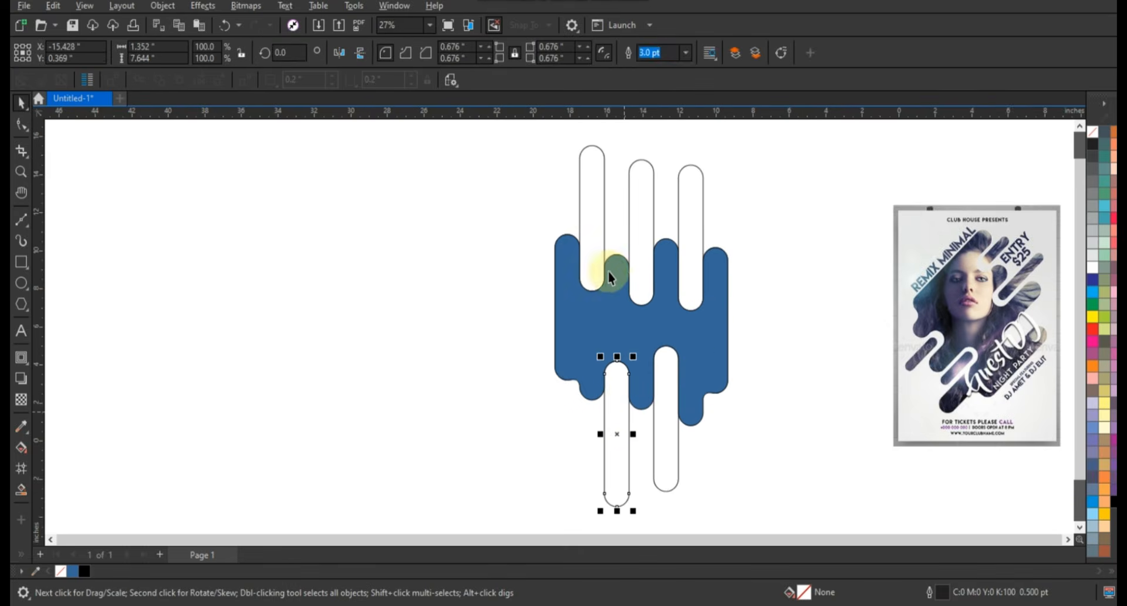
shift+click(596, 251)
shift+click(646, 246)
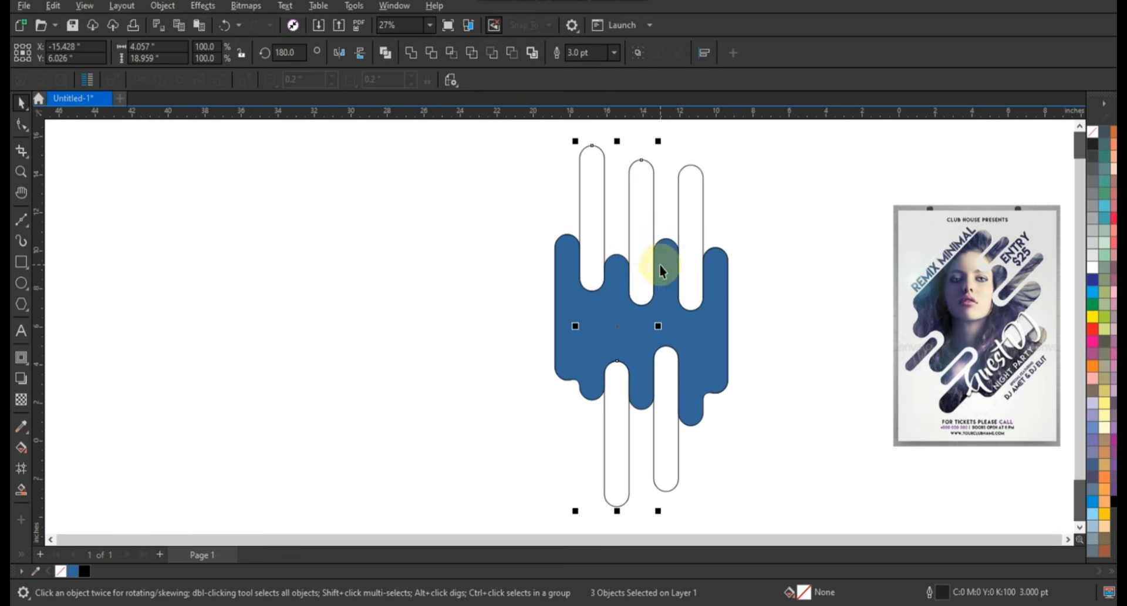
click(410, 53)
click(21, 357)
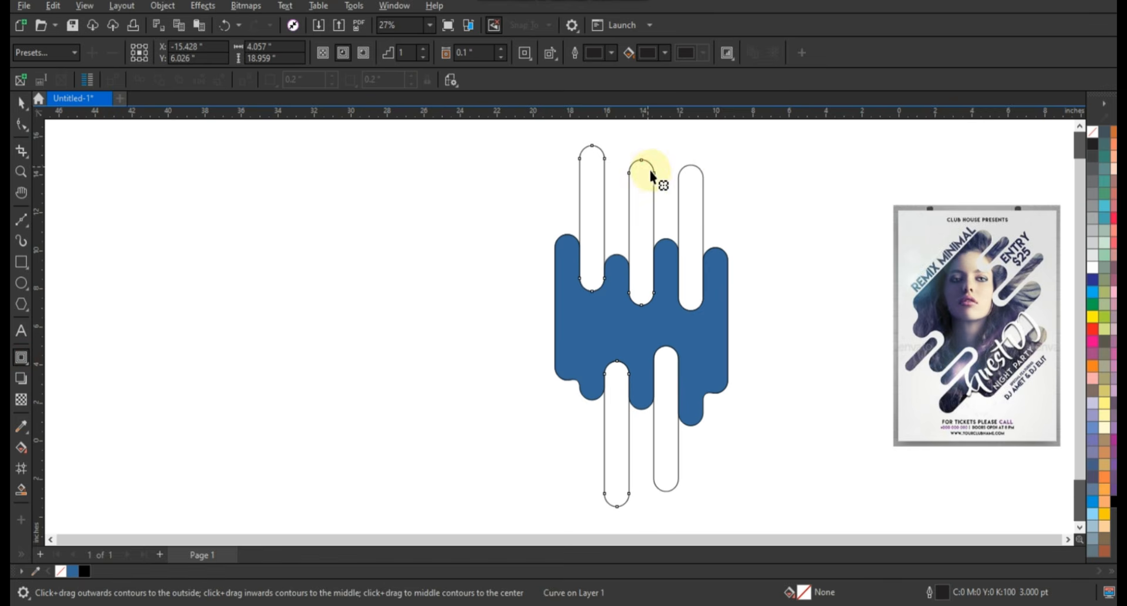
drag(654, 173, 652, 184)
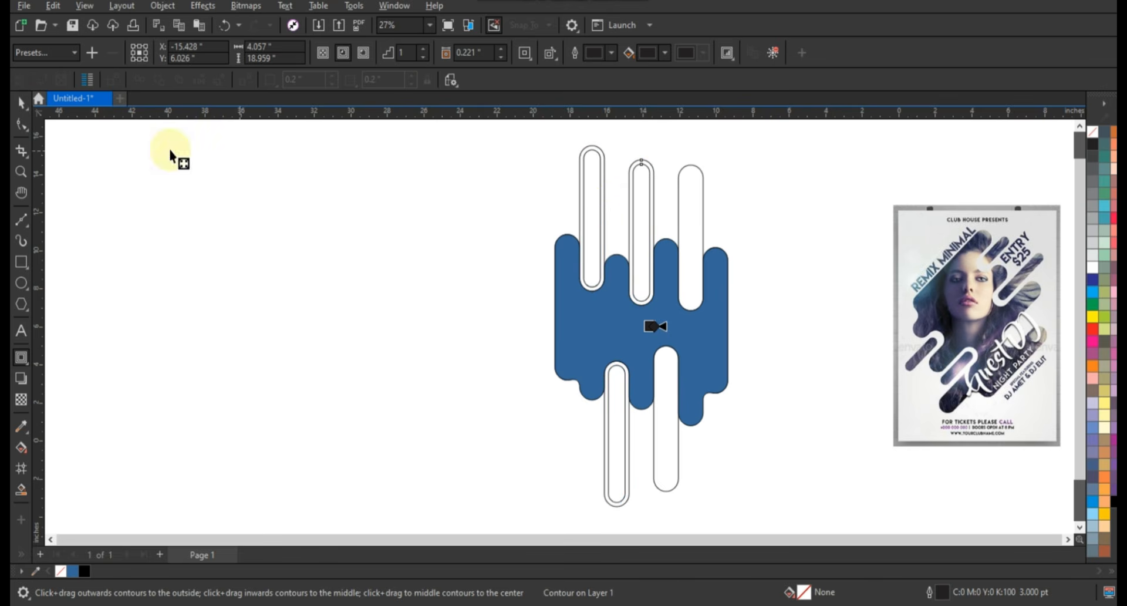
Break the contour apart, deleting the outer bar curve and the wide bar in the upper-right notch
click(21, 103)
click(174, 17)
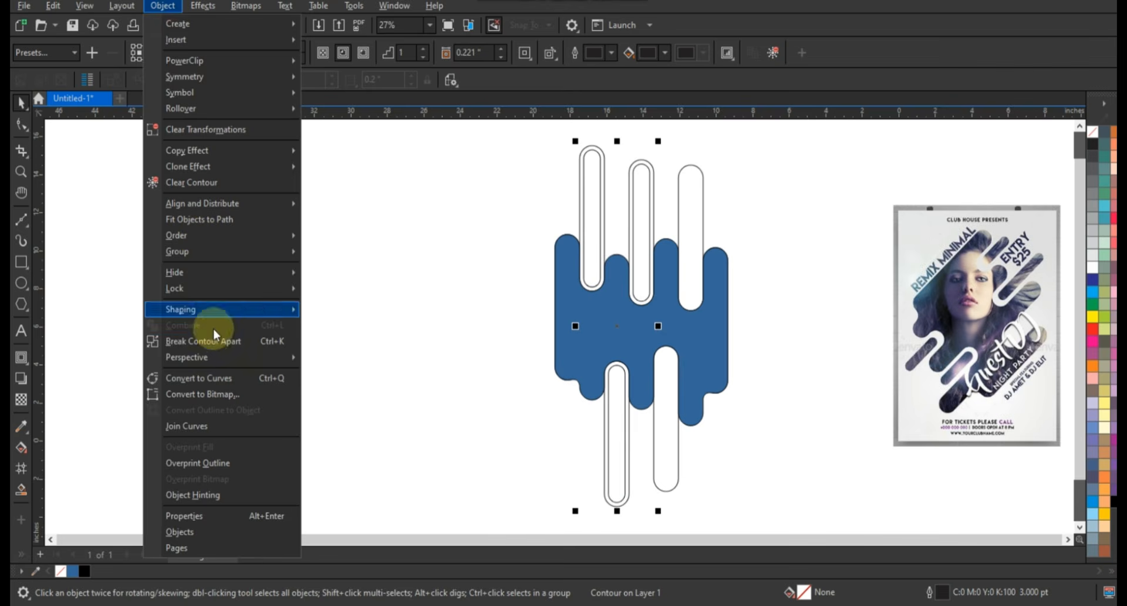
click(221, 341)
click(377, 319)
click(678, 198)
key(Delete)
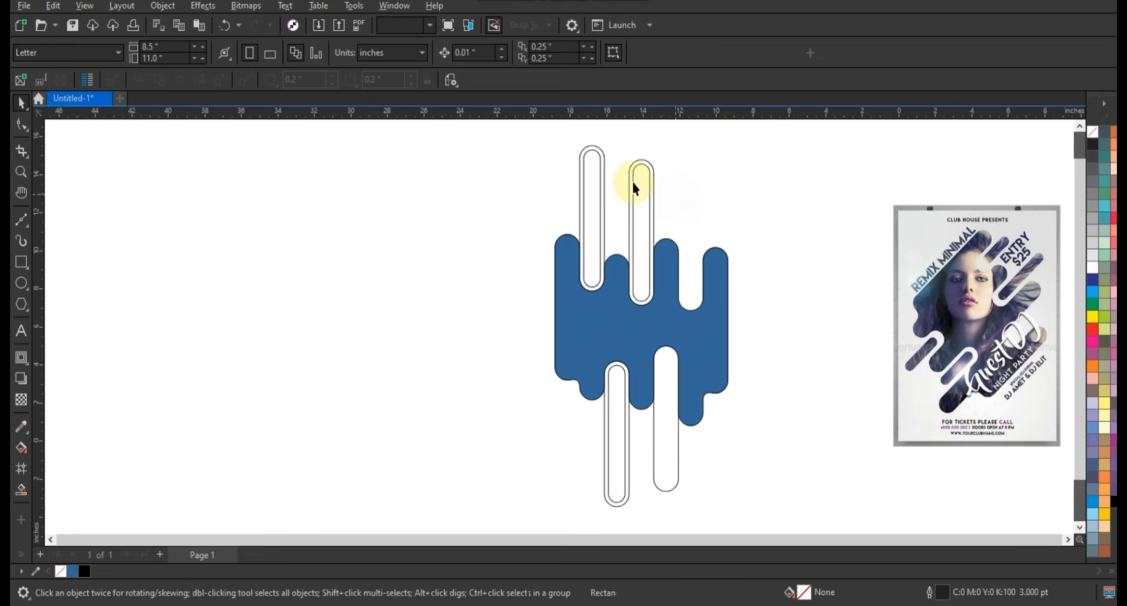
click(637, 160)
key(Delete)
Break the narrow inner bars into separate curves and shorten all three at their outer ends
click(640, 178)
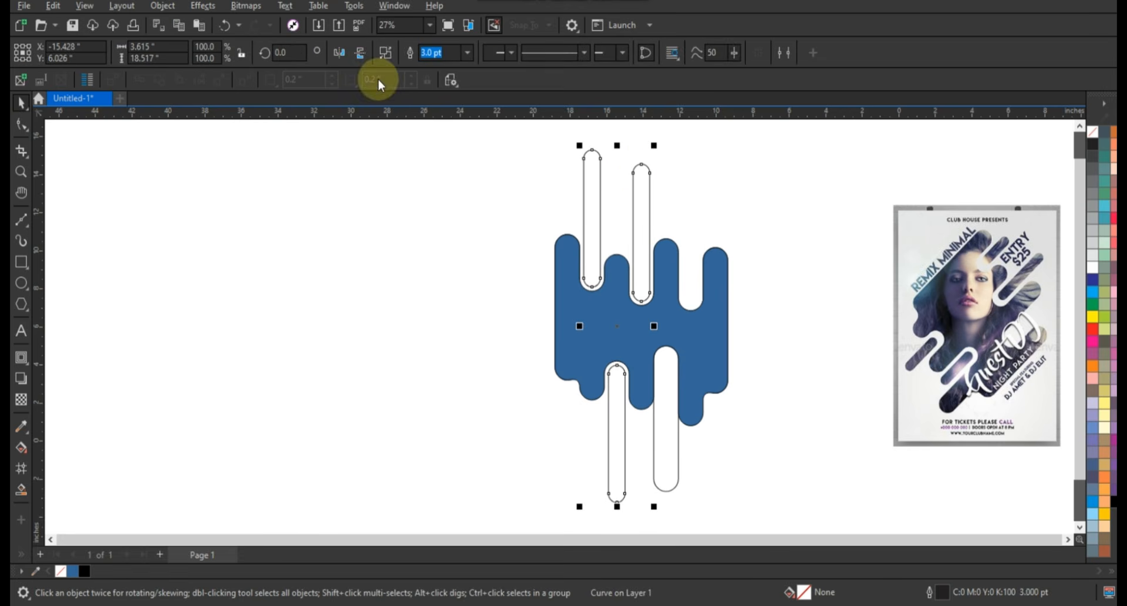
click(385, 53)
click(589, 182)
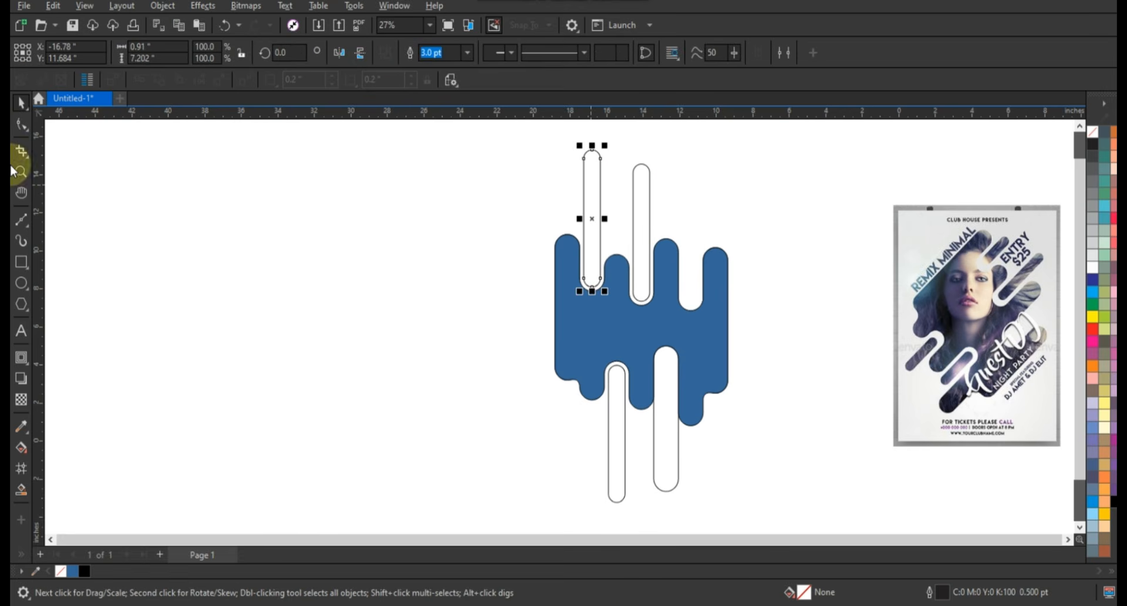
click(21, 125)
drag(562, 130, 599, 222)
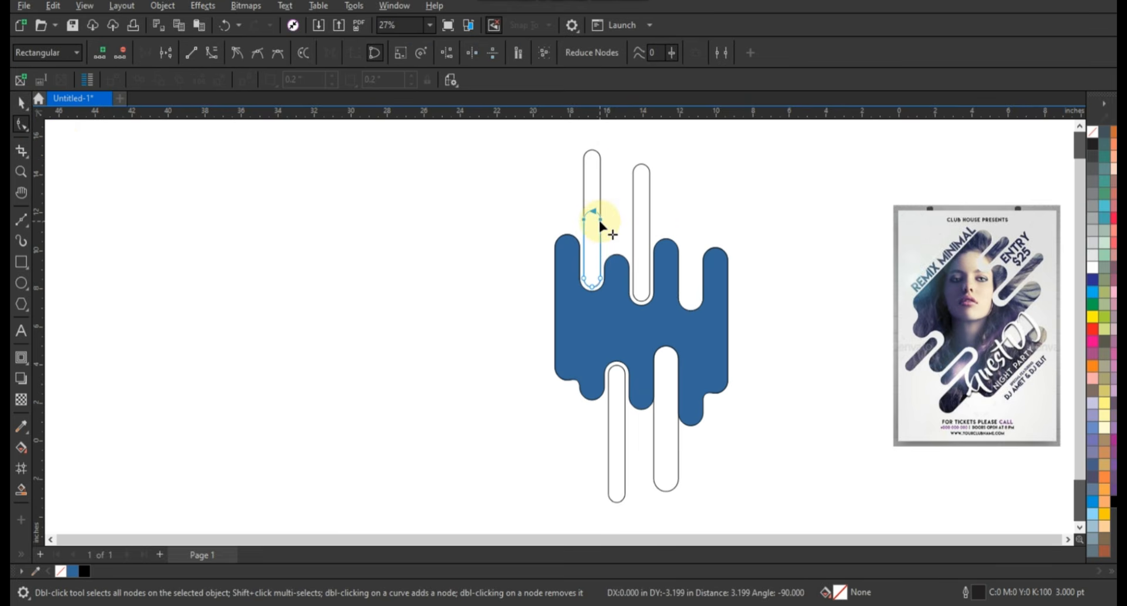
click(641, 174)
drag(621, 154, 651, 204)
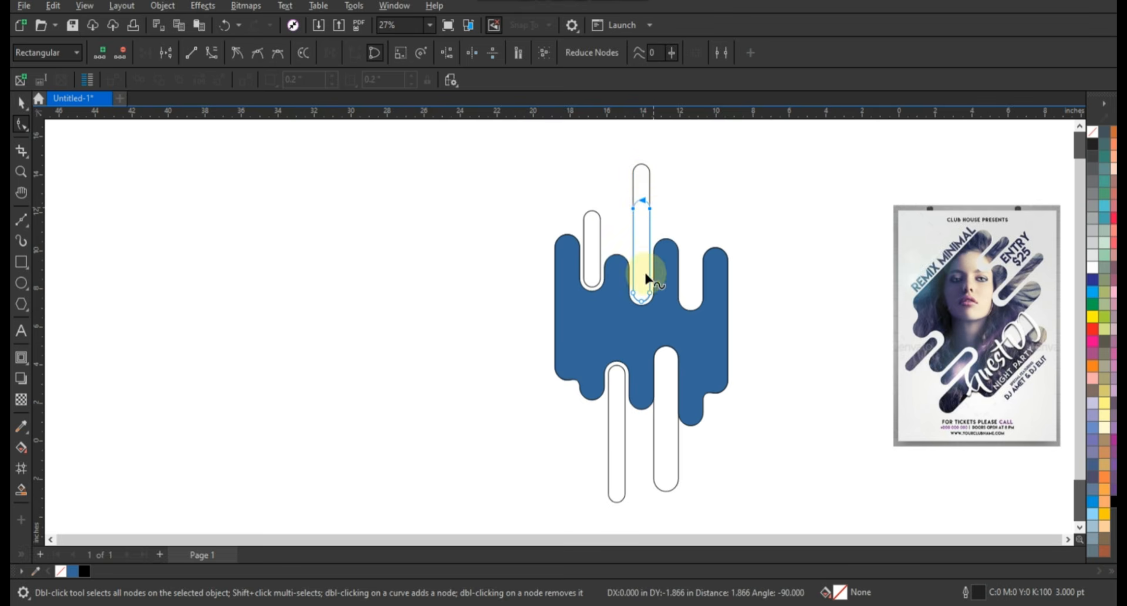
click(621, 418)
drag(562, 452, 629, 514)
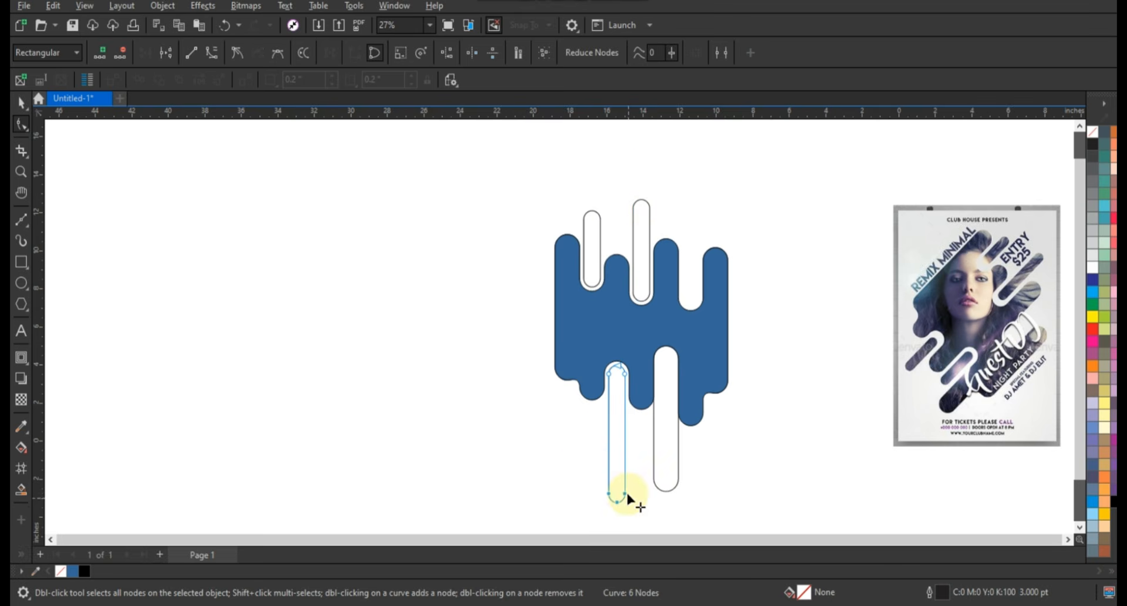
drag(625, 449, 623, 432)
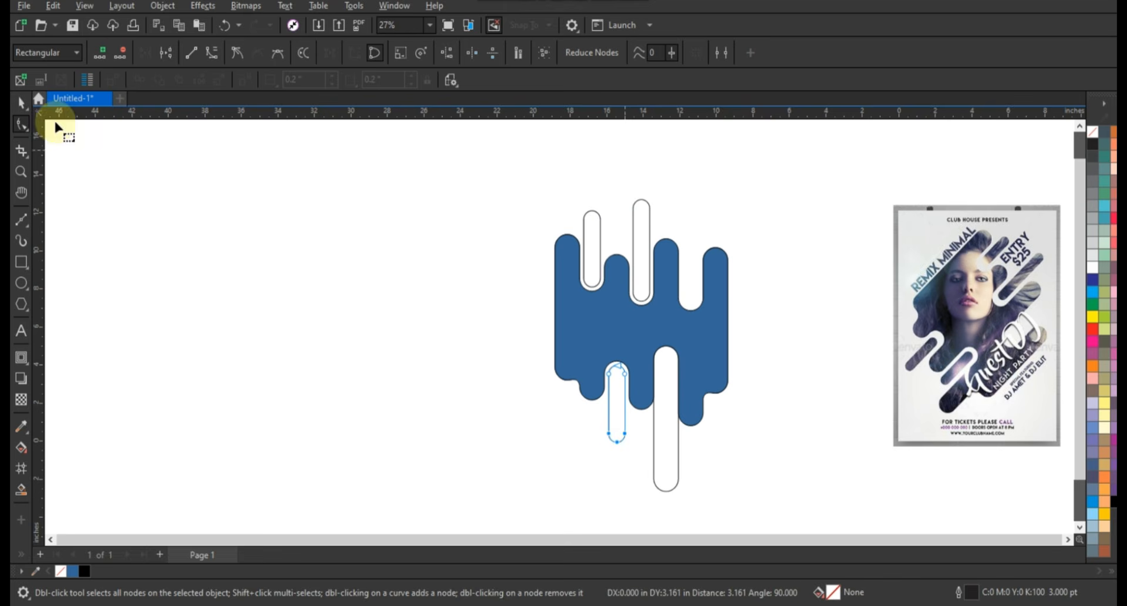
Replace the wide bar in the lower-right notch with a copy of the shortened narrow lower bar
click(23, 105)
click(668, 452)
key(Delete)
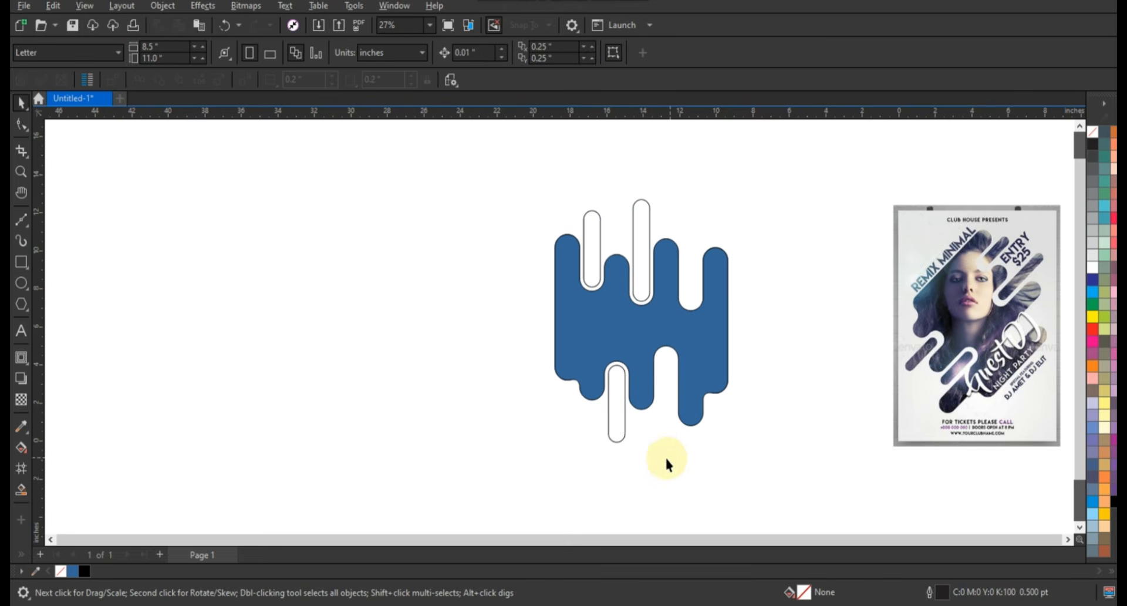
drag(621, 439, 670, 424)
click(712, 448)
Combine the blue shape and the four narrow bars into a single curve
drag(502, 171, 718, 427)
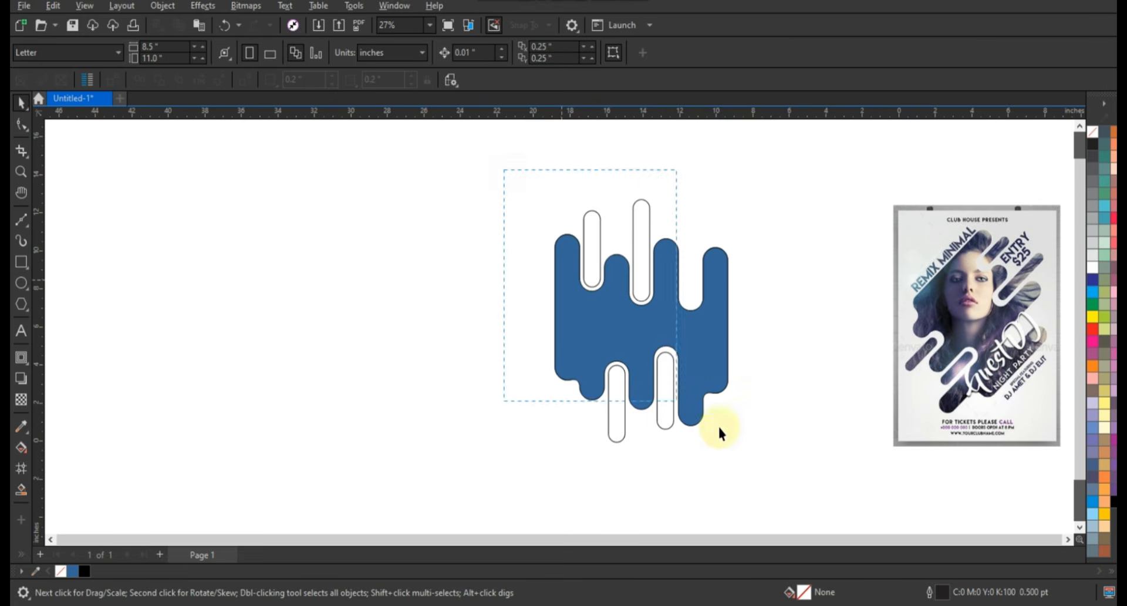
drag(771, 464, 781, 468)
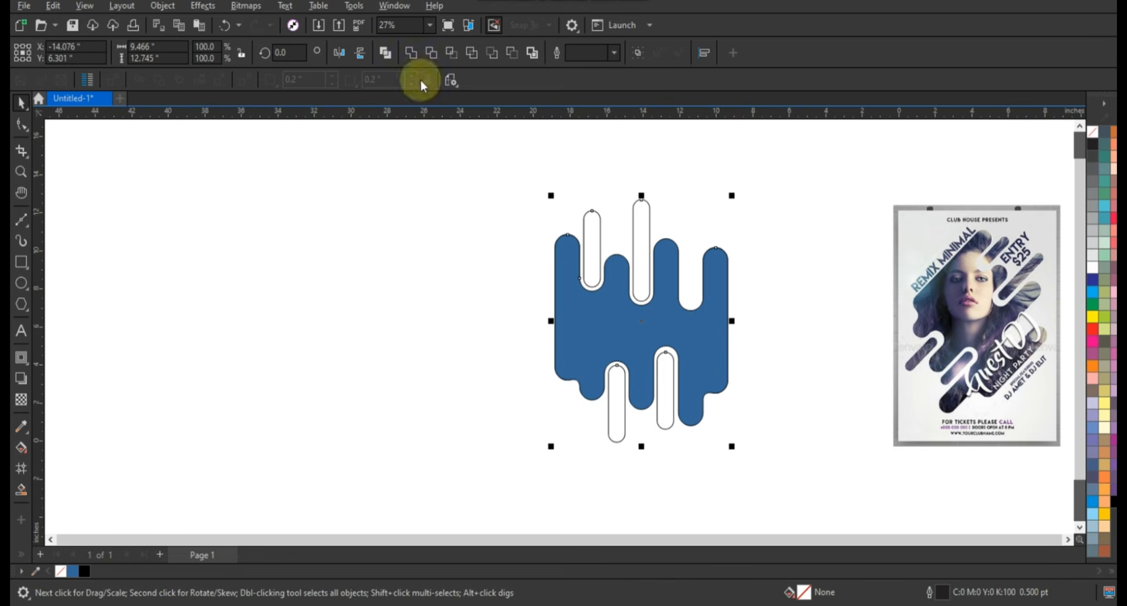
key(ctrl+l)
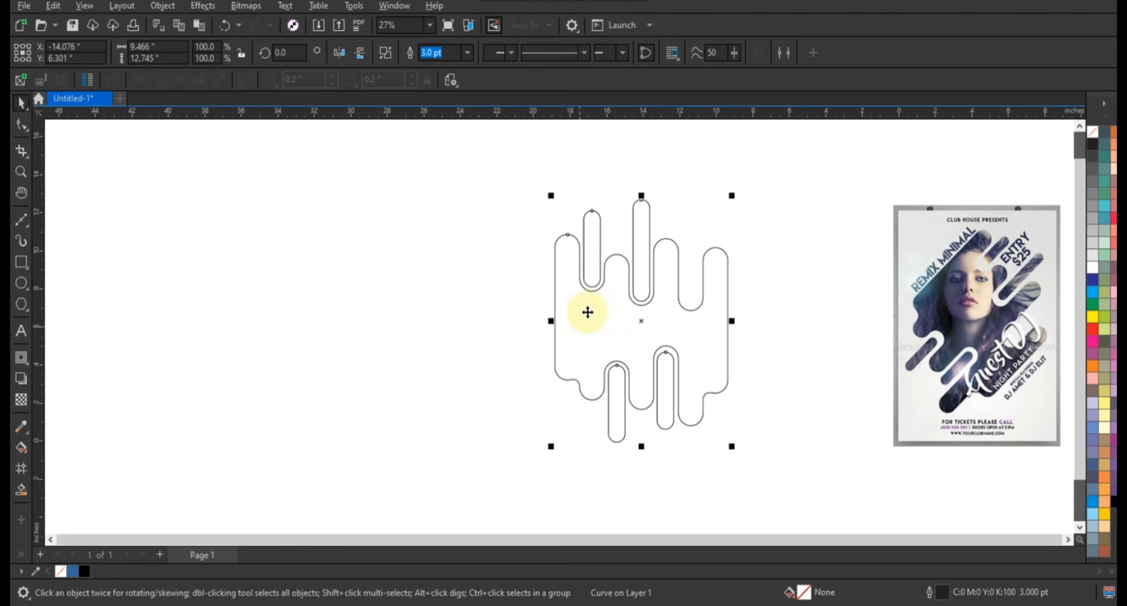
Shorten the two upper narrow bars of the combined curve slightly at their top ends
click(21, 124)
drag(619, 185, 649, 224)
drag(580, 195, 600, 225)
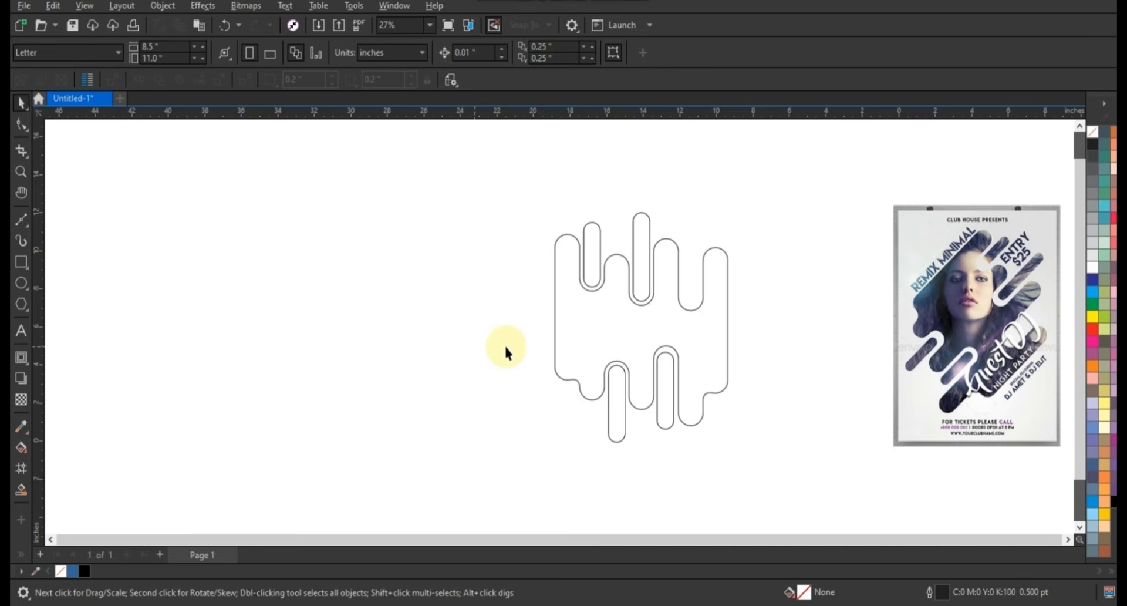
Draw a poster background rectangle about 13.6 by 19.7 inches around the shape, filled with 10% black and placed behind it
click(21, 262)
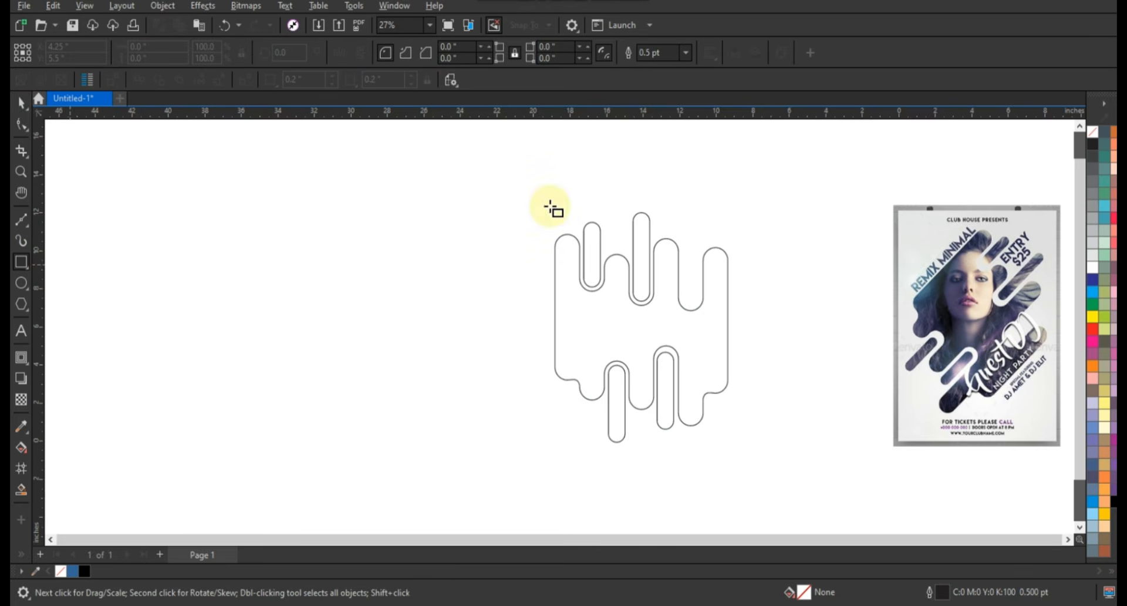
drag(512, 162, 759, 519)
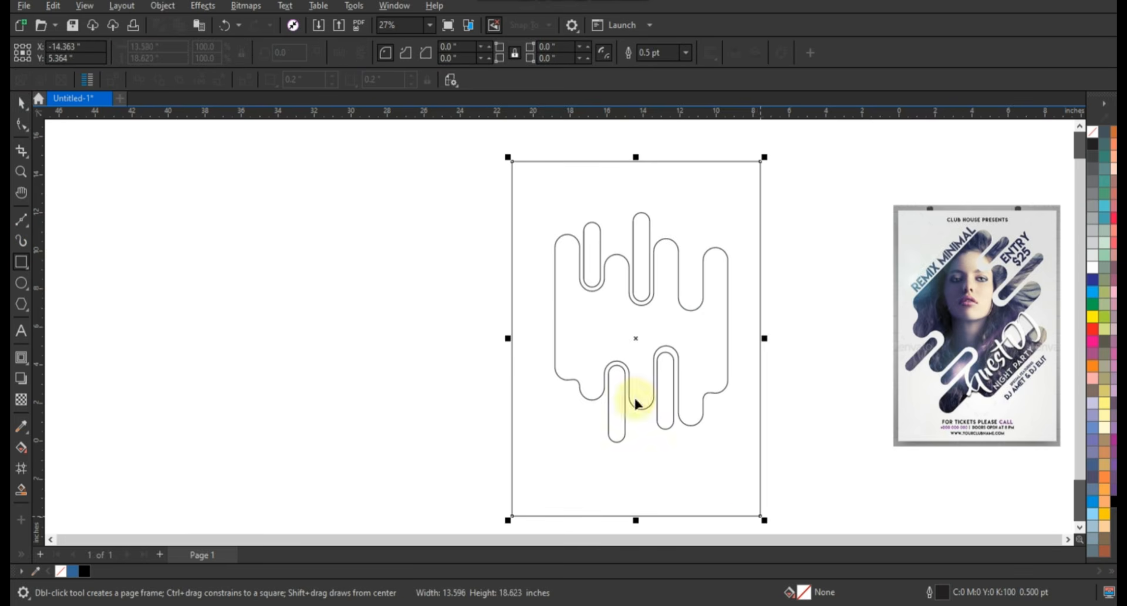
scroll(593, 320, down, 1)
drag(623, 197, 625, 184)
click(21, 102)
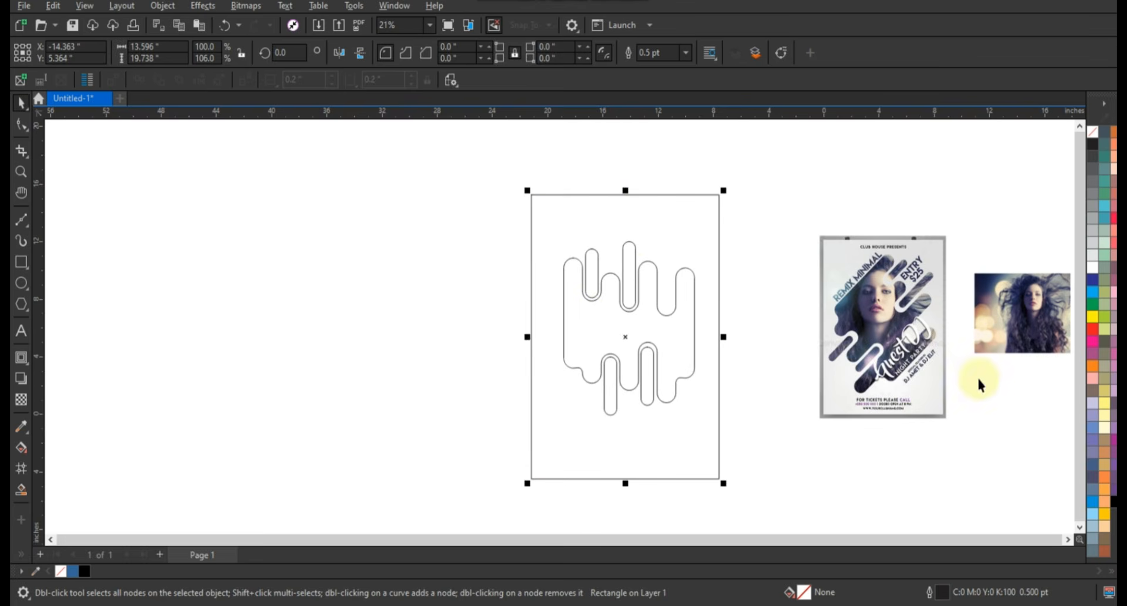
click(1094, 262)
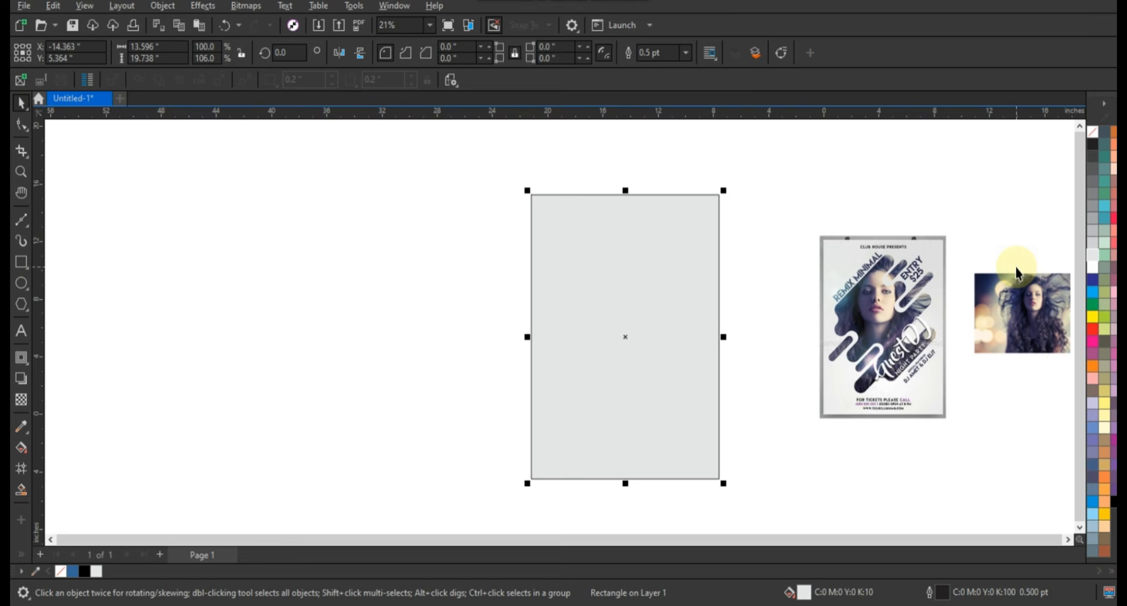
key(ctrl+v)
Fill the combined bar shape with white
click(628, 333)
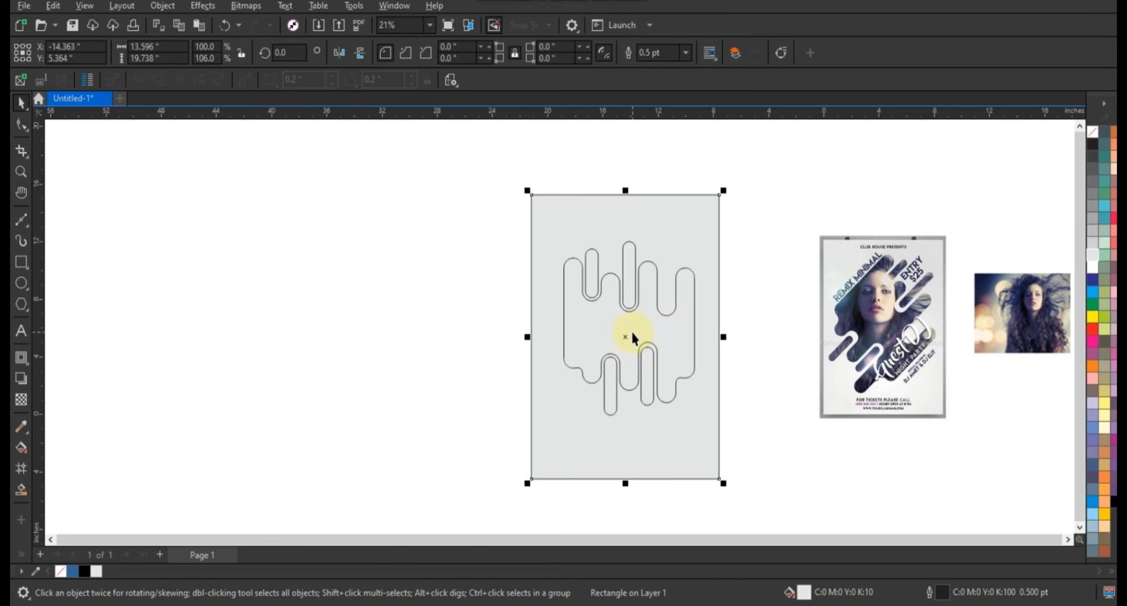
click(1094, 267)
click(683, 444)
key(shift+F2)
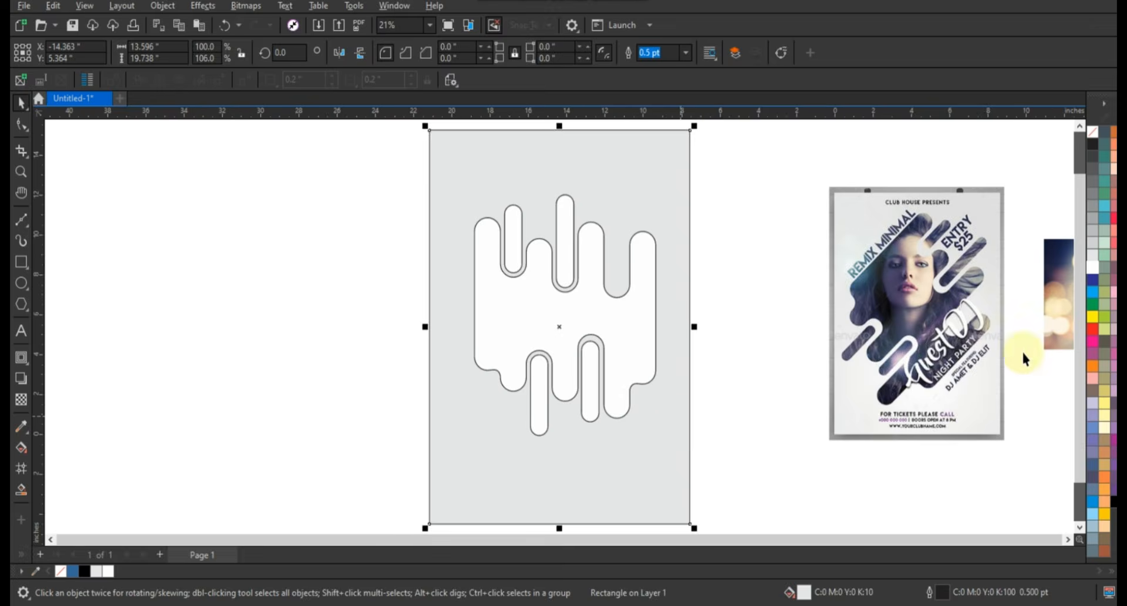
click(1023, 354)
Rotate the combined bar shape to 315 degrees and move it slightly up on the poster background
click(588, 323)
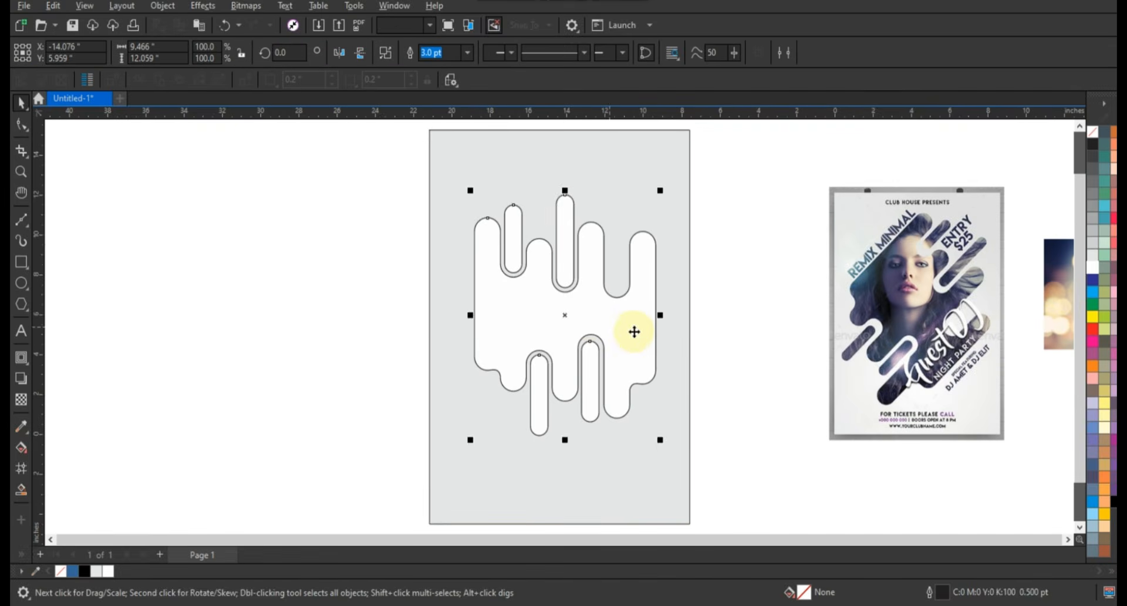
click(634, 329)
mouse_move(658, 445)
mouse_down()
mouse_move(610, 452)
mouse_move(564, 440)
mouse_up()
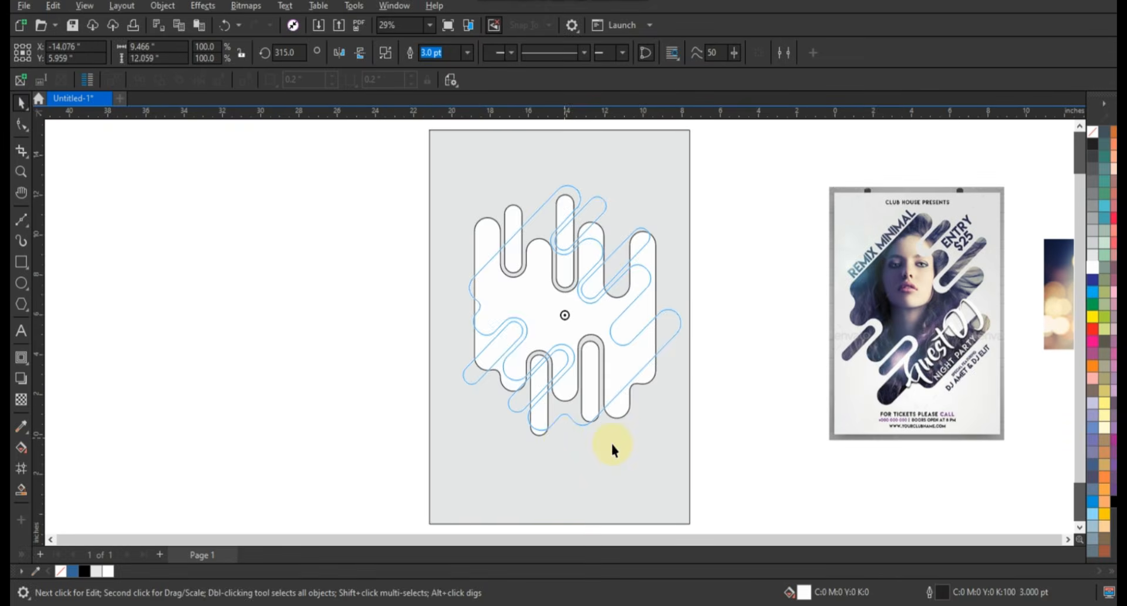
click(728, 420)
drag(584, 378, 583, 410)
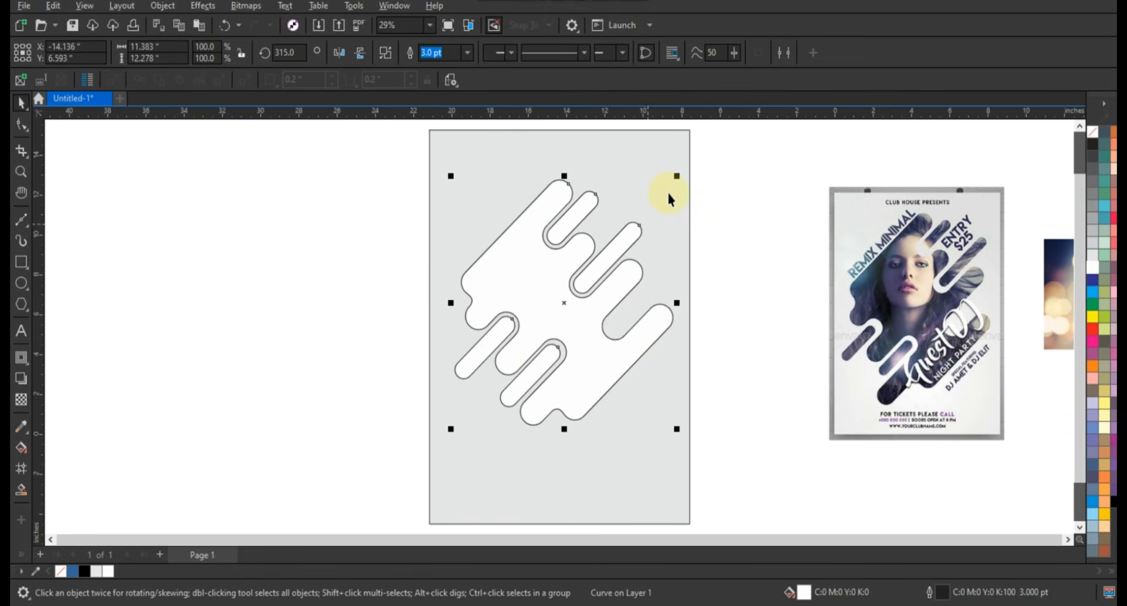
Enlarge the rotated bar shape to 103% and center it horizontally on the background rectangle
drag(679, 177, 682, 174)
shift+click(649, 176)
key(c)
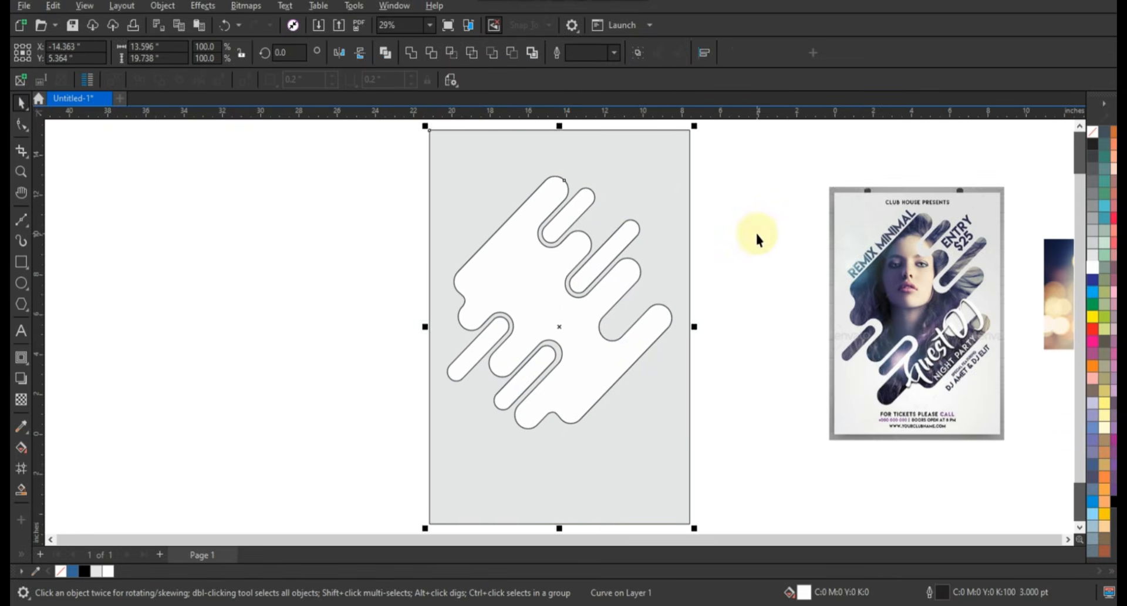
Remove the fill from the rotated bar shape, keeping only its outline
click(755, 230)
click(623, 255)
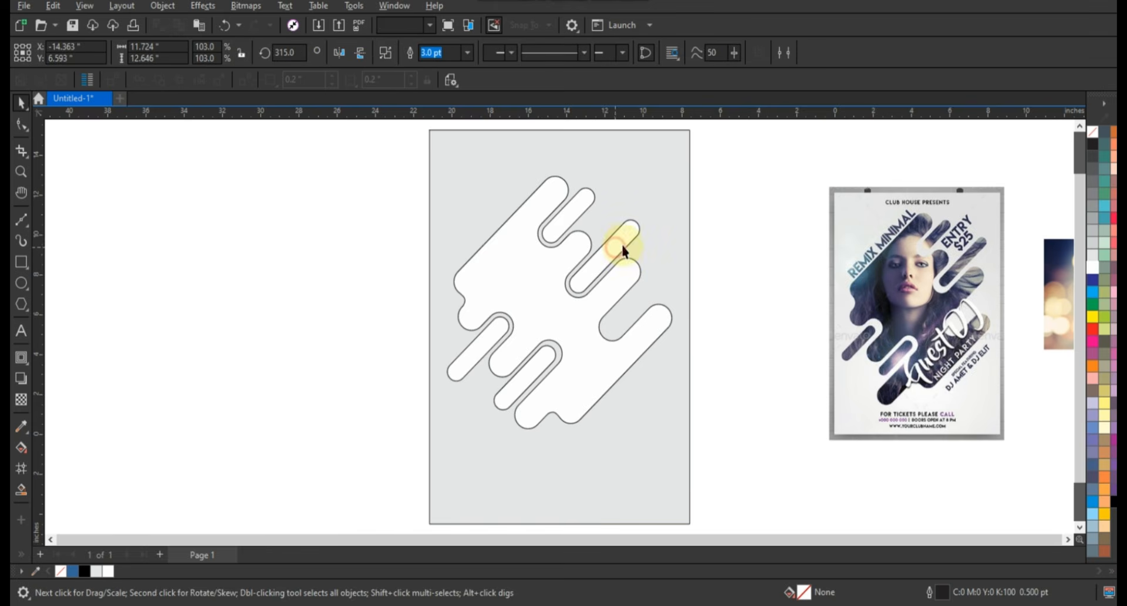
click(1092, 132)
Move the woman's photo over the bar shape and enlarge it to about 16.6 by 13.3 inches
drag(1054, 312, 487, 381)
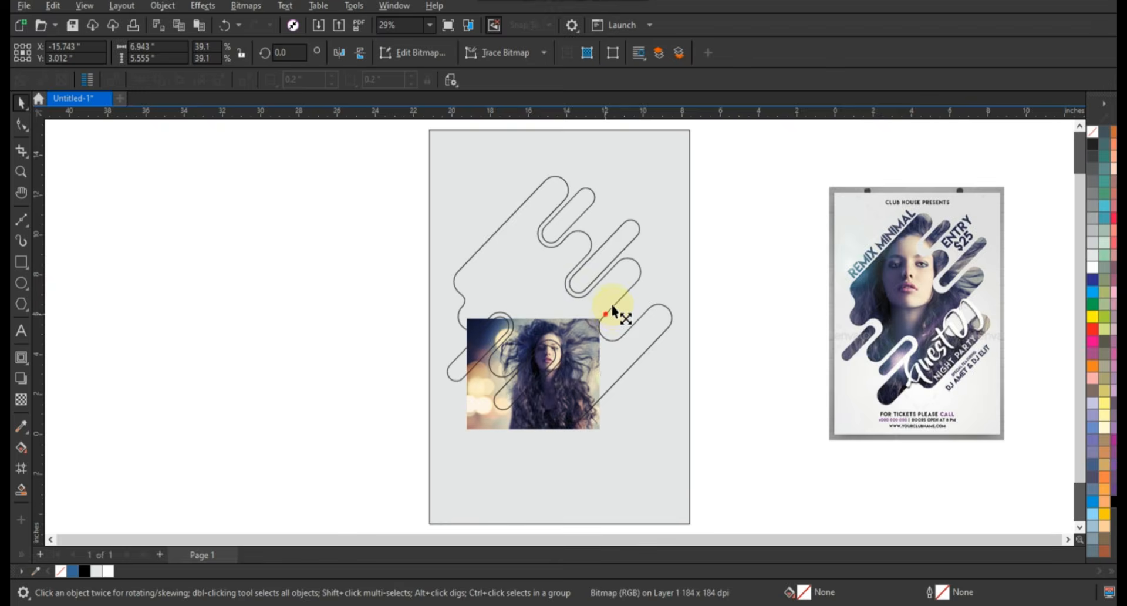
drag(612, 309, 717, 221)
drag(399, 411, 387, 377)
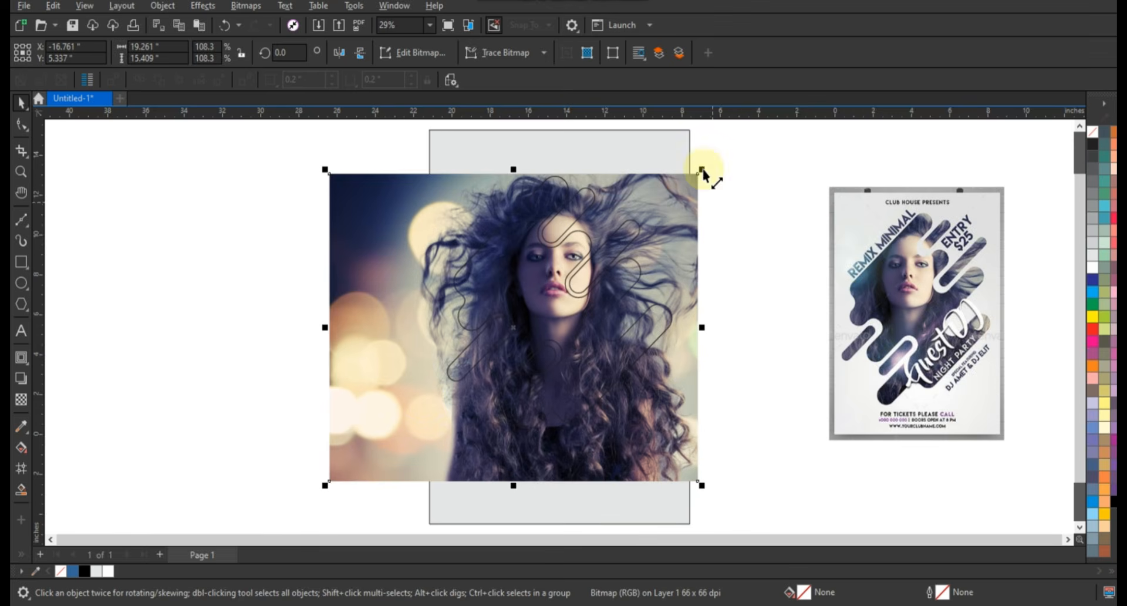
drag(702, 170, 702, 192)
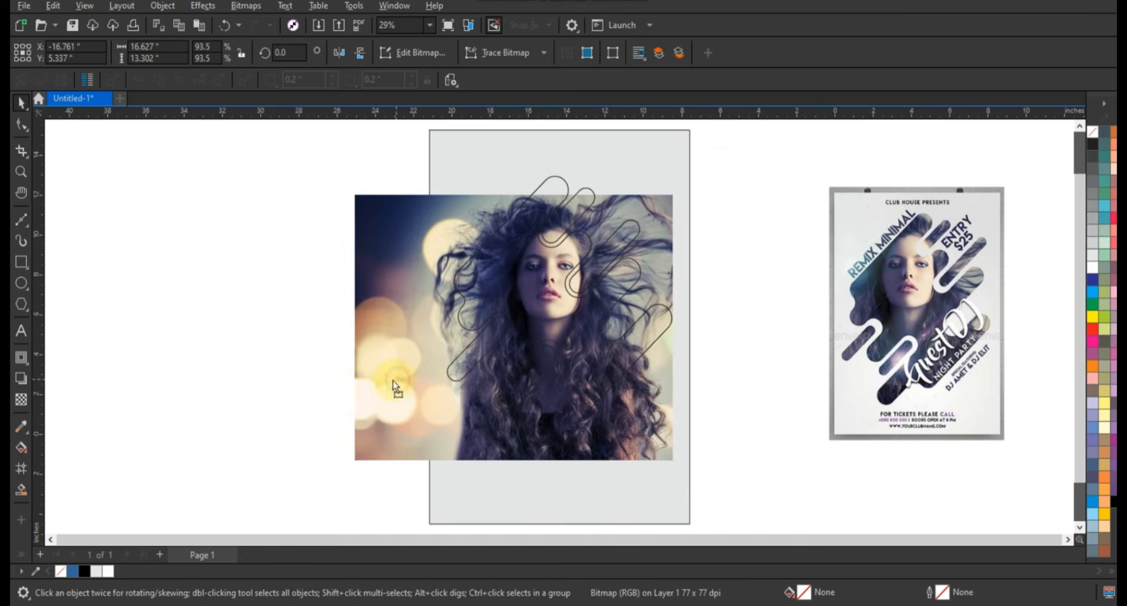
Reduce the woman's photo to about 15.9 by 12.7 inches and shift it slightly left over the bar shape
drag(393, 380, 406, 389)
drag(333, 472, 392, 422)
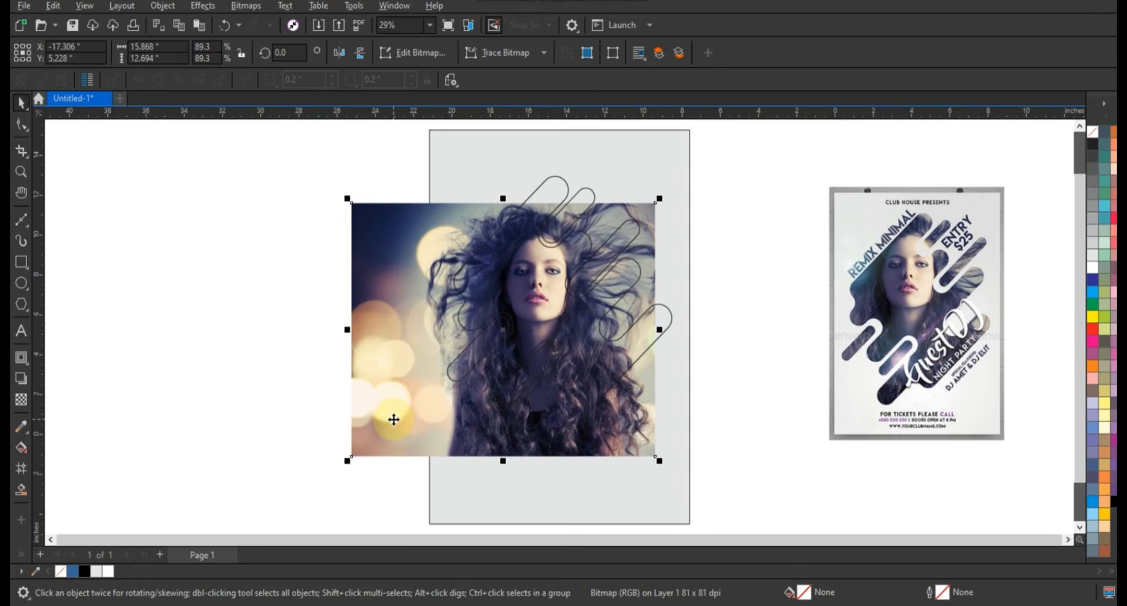
click(392, 422)
click(420, 355)
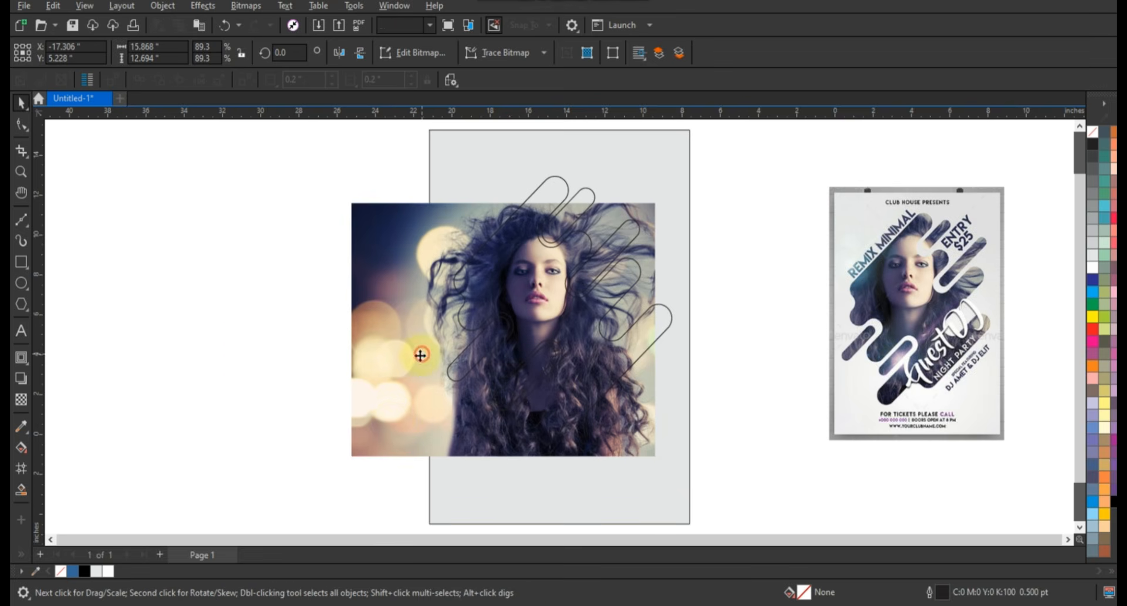
Create mirrored copies of the photo against its right and top edges to extend the image around the bar shape
drag(347, 330, 700, 356)
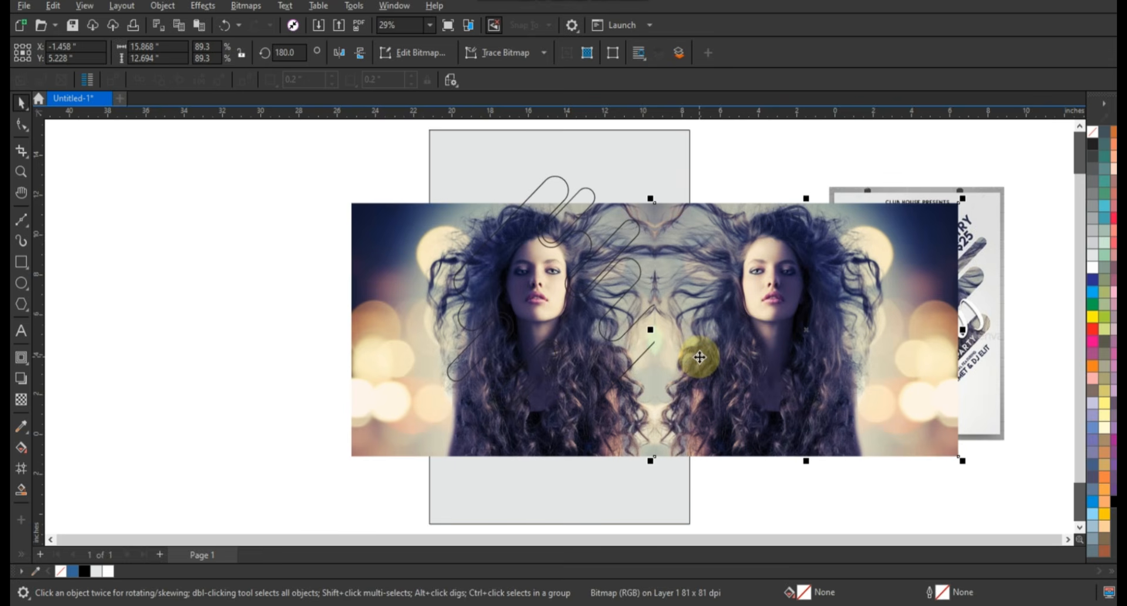
click(608, 439)
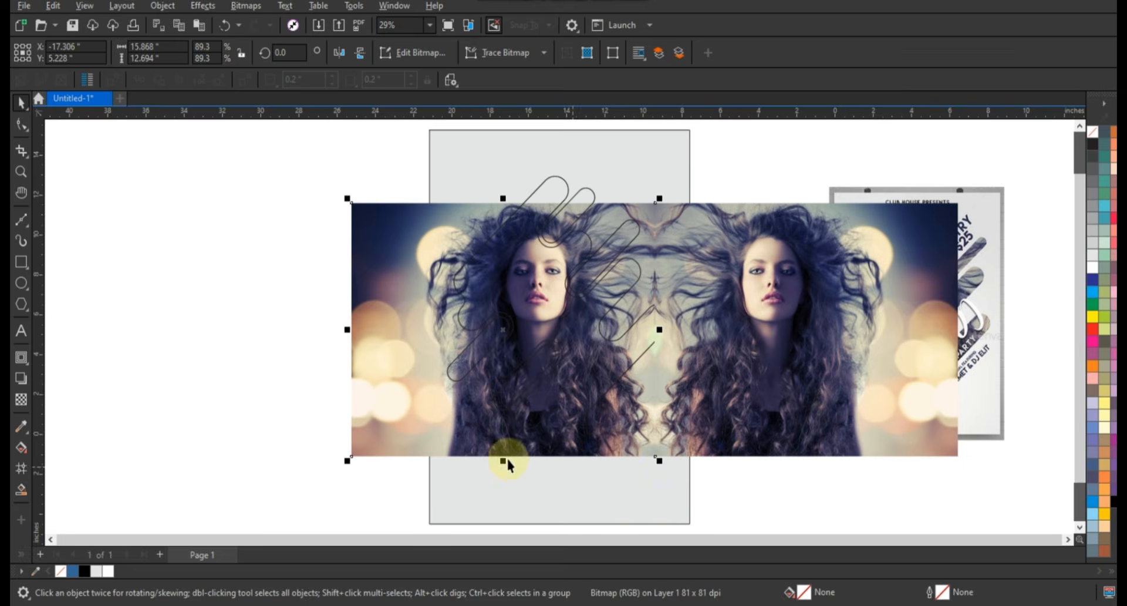
drag(508, 464, 509, 189)
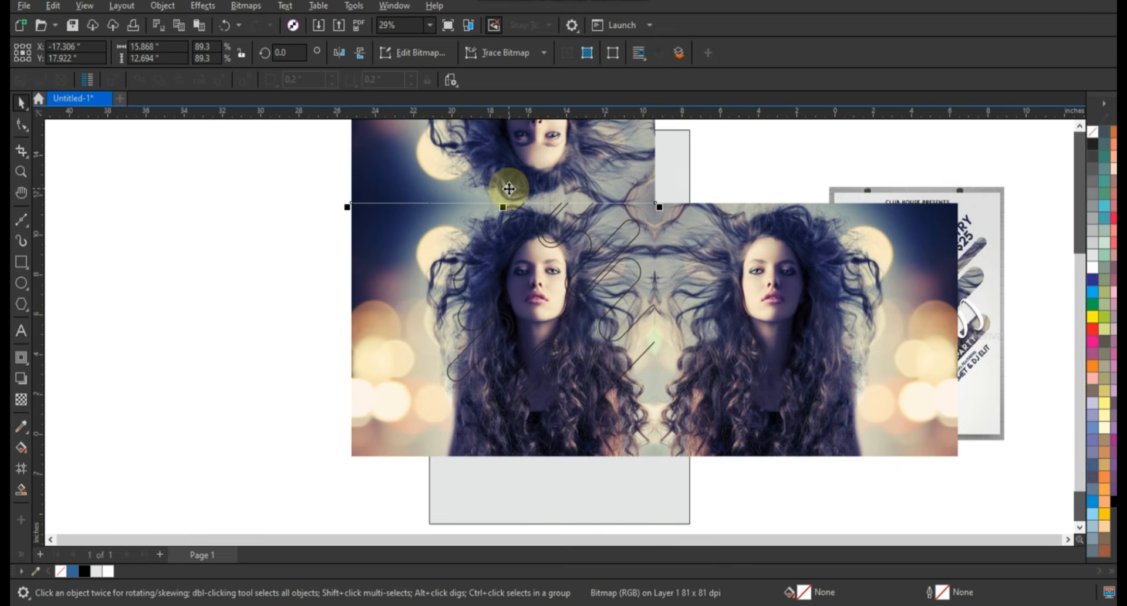
PowerClip the original photo and its two mirrored copies inside the bar shape and remove the shape's outline
shift+click(686, 255)
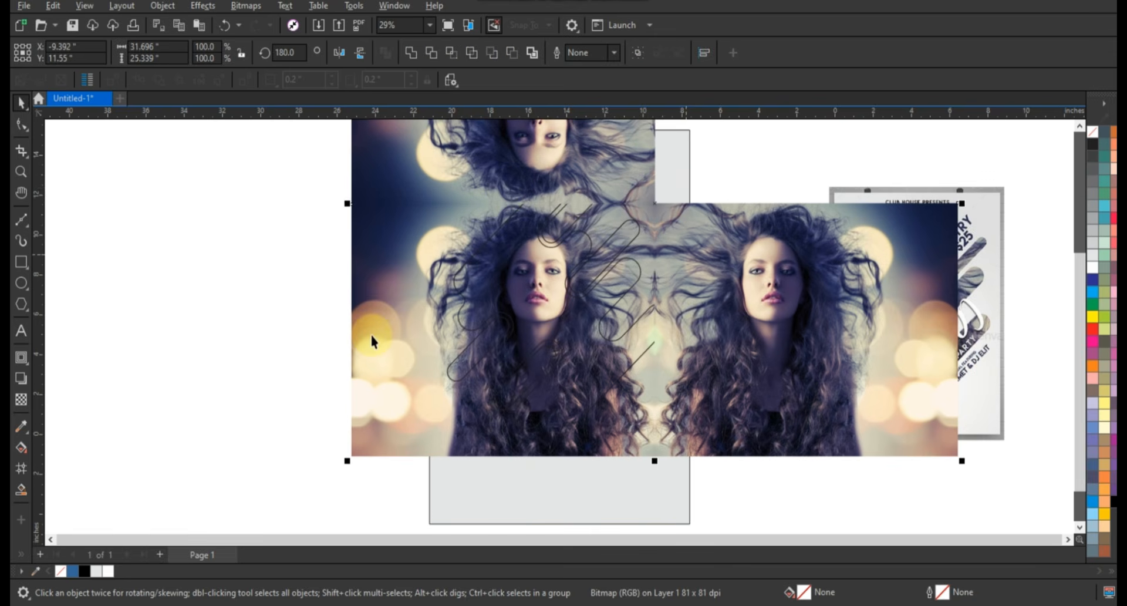
shift+click(372, 334)
right_click(371, 334)
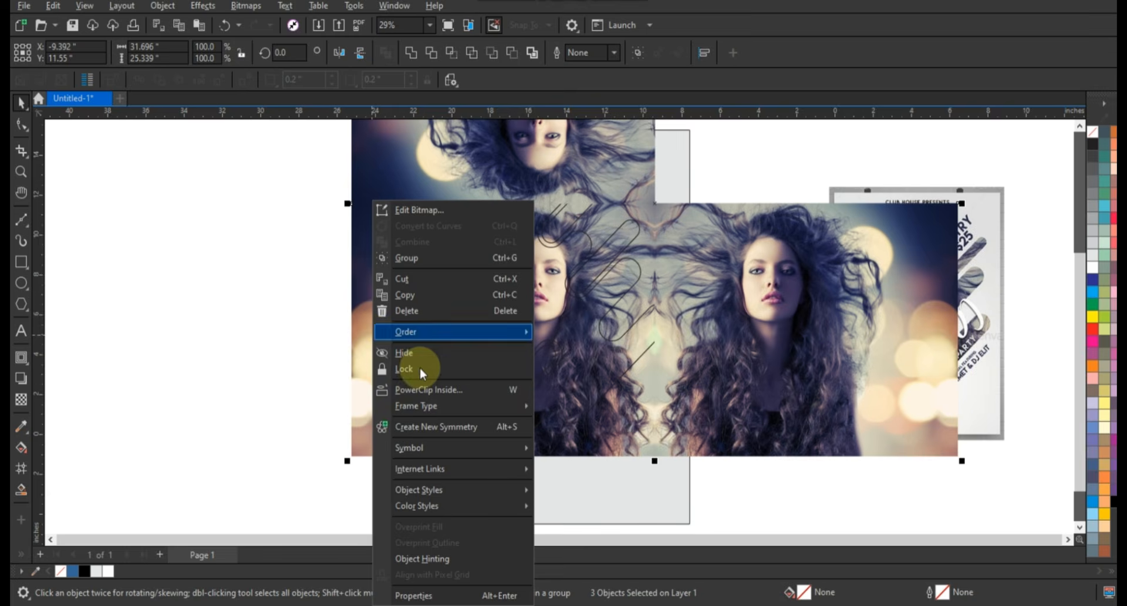
click(424, 388)
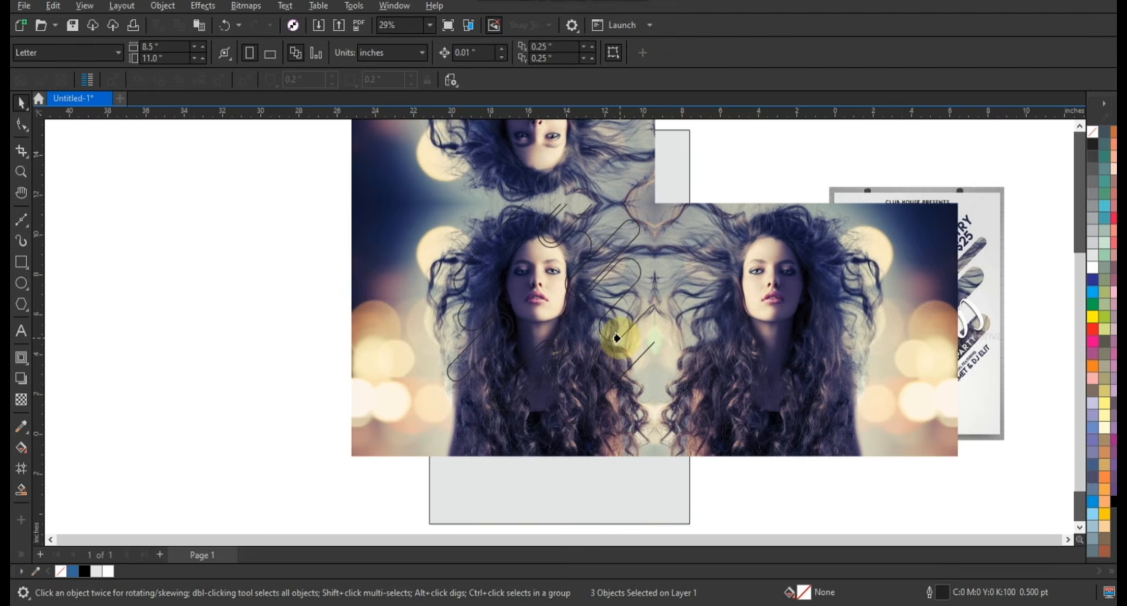
click(616, 338)
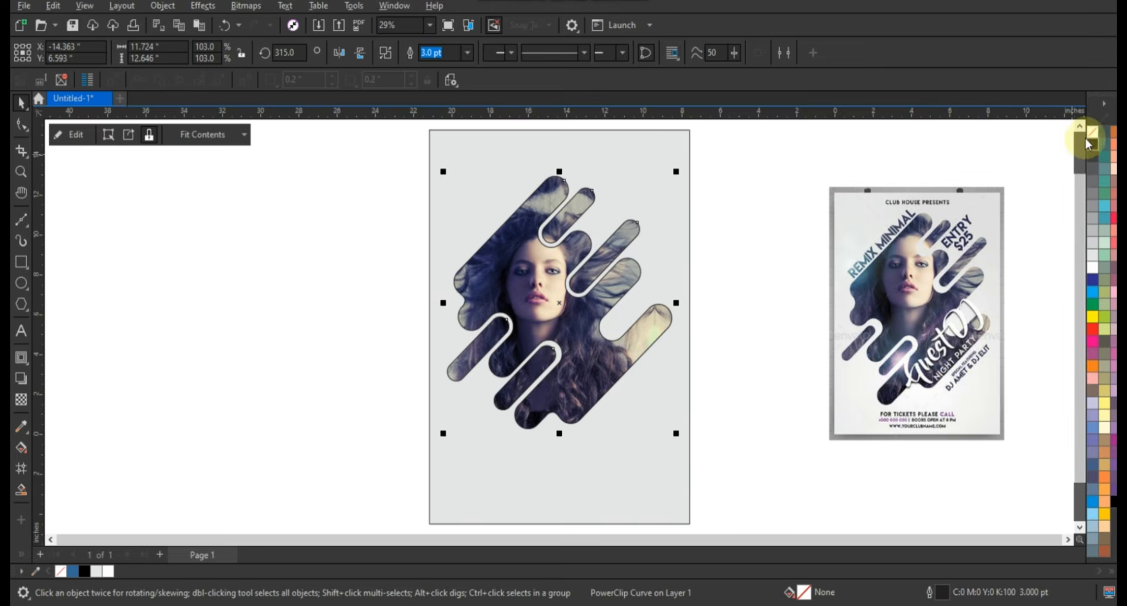
right_click(1088, 144)
click(726, 204)
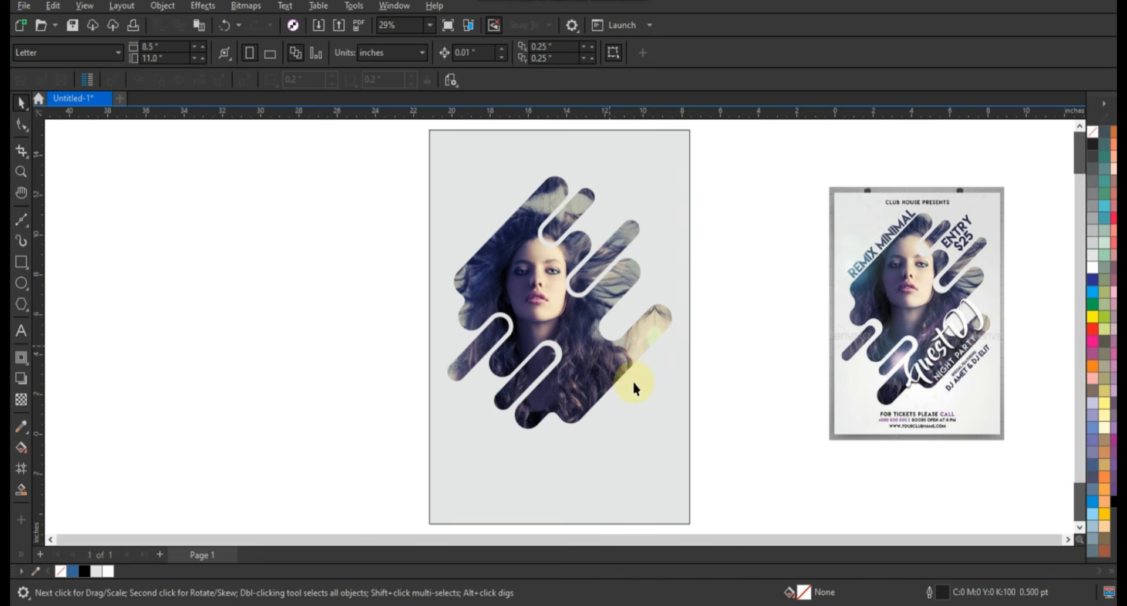
Apply a vertical linear fountain fill to the background rectangle, running from light gray near the top to white near the bottom
click(642, 430)
key(g)
drag(588, 219, 578, 450)
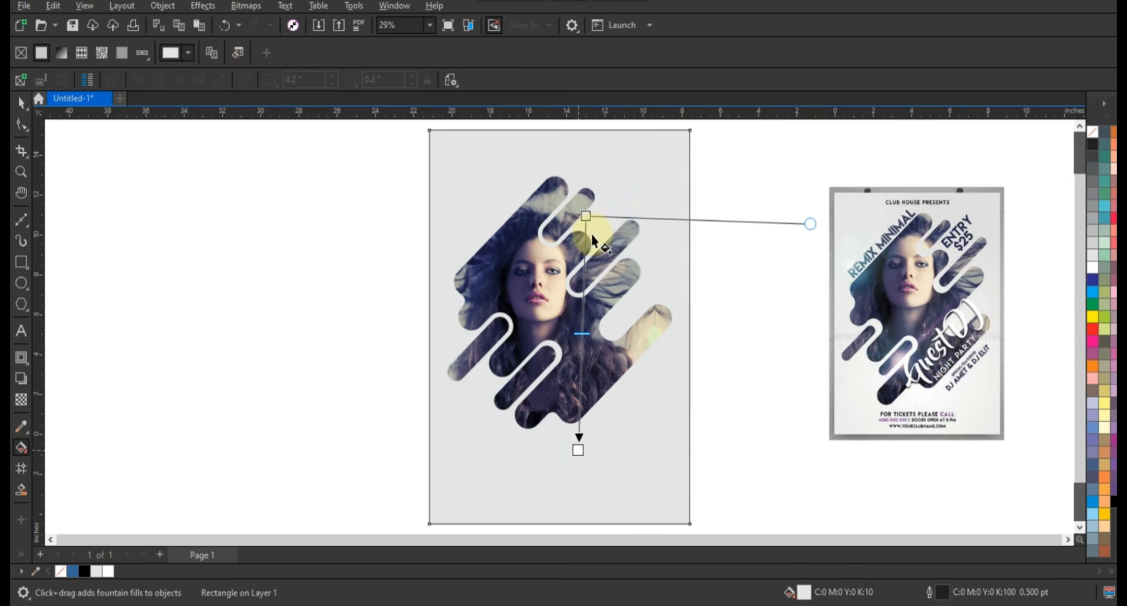
drag(587, 217, 587, 159)
click(578, 450)
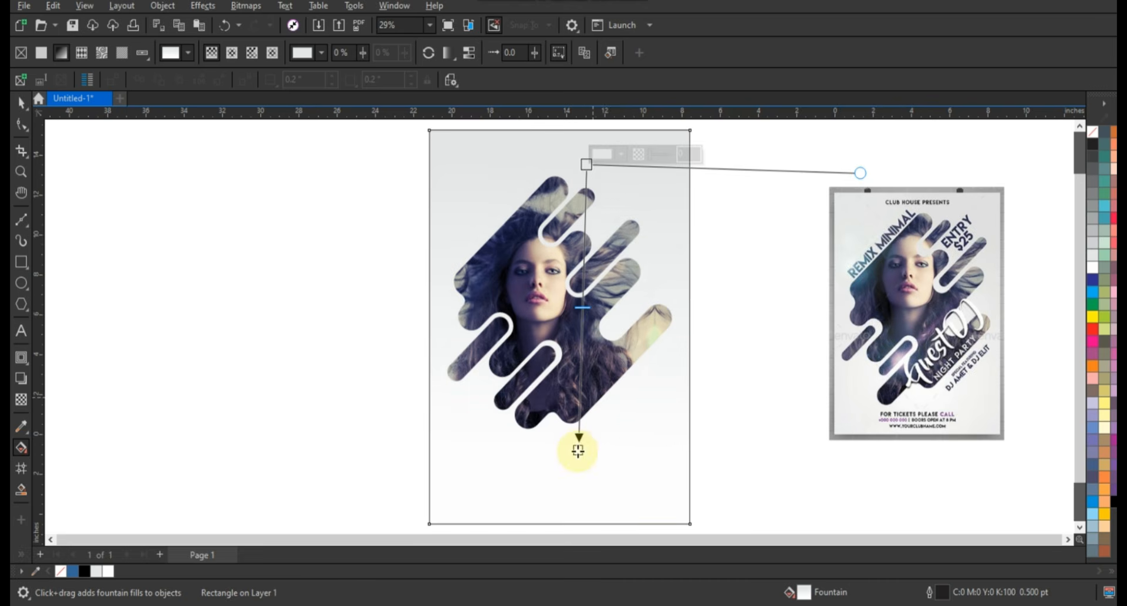
drag(581, 452, 582, 460)
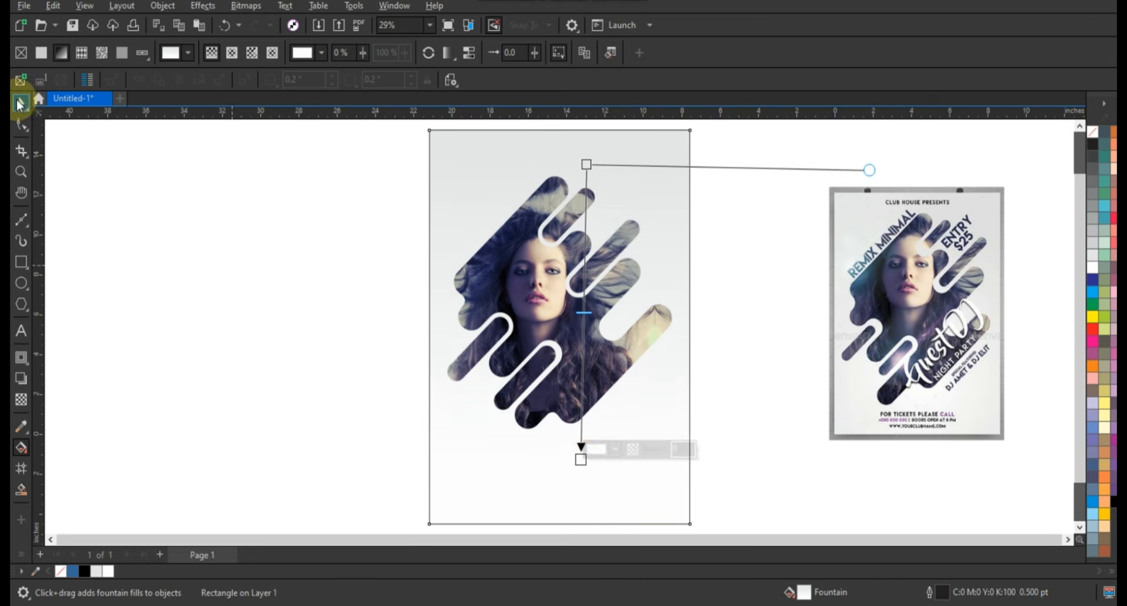